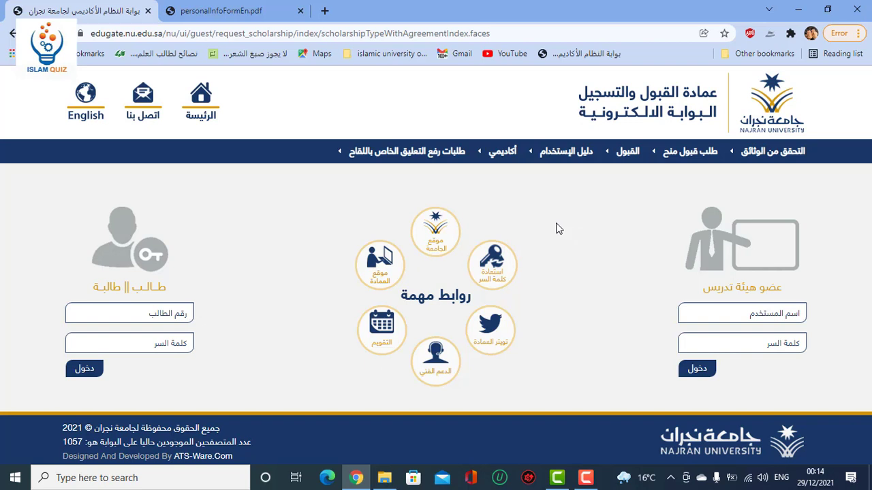
Switch to the personalInfoFormEn.pdf tab in Chrome.
click(214, 12)
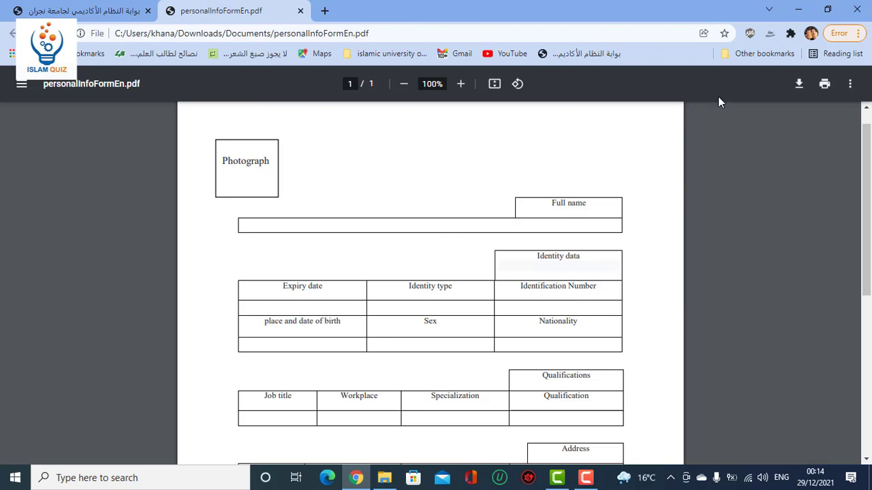
Minimize Chrome to reveal the desktop with the form files.
click(799, 11)
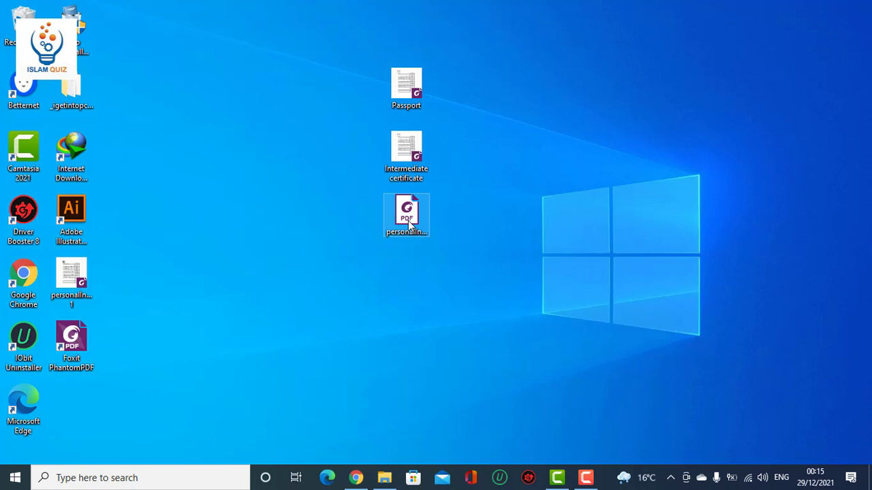
Open personalInfoFormEn.pdf from the desktop with Word 2016.
right_click(408, 224)
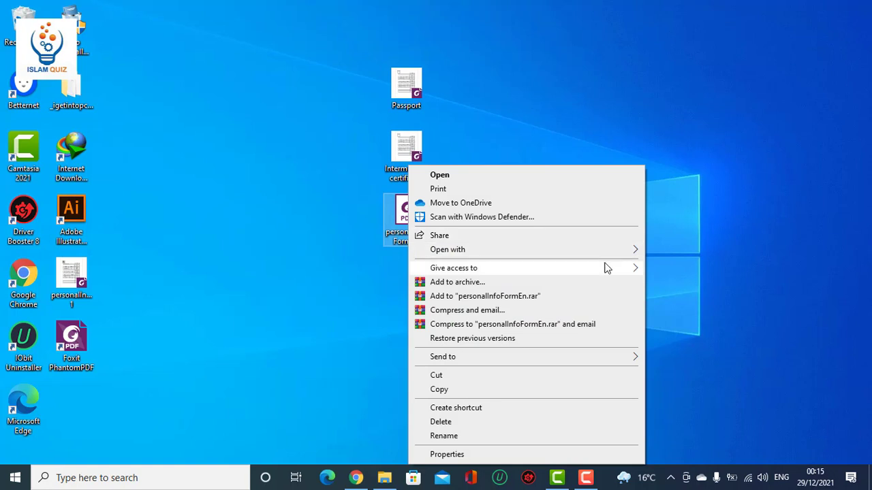
mouse_move(623, 257)
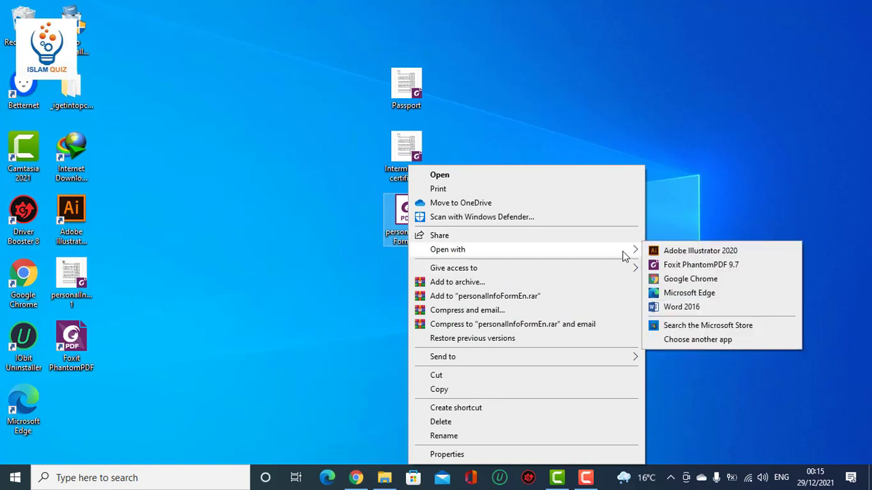
click(684, 308)
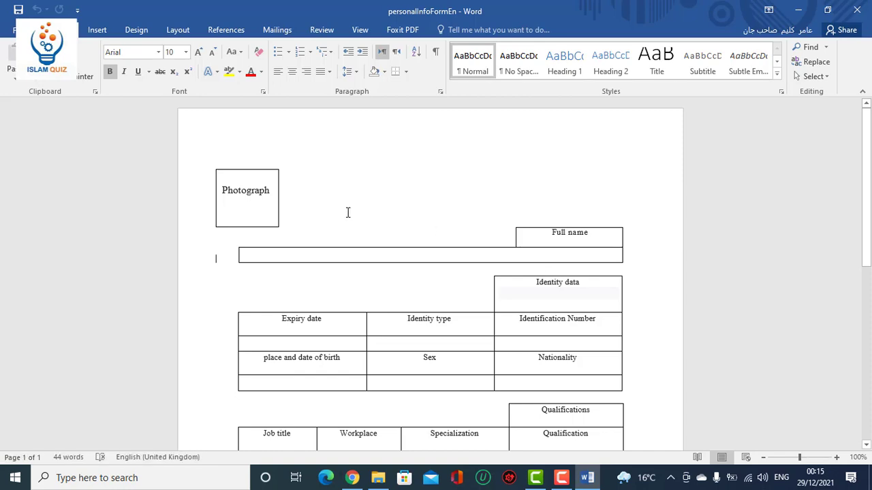
Stretch the Photograph label box's bottom, top, left and right edges out to the frame.
click(269, 191)
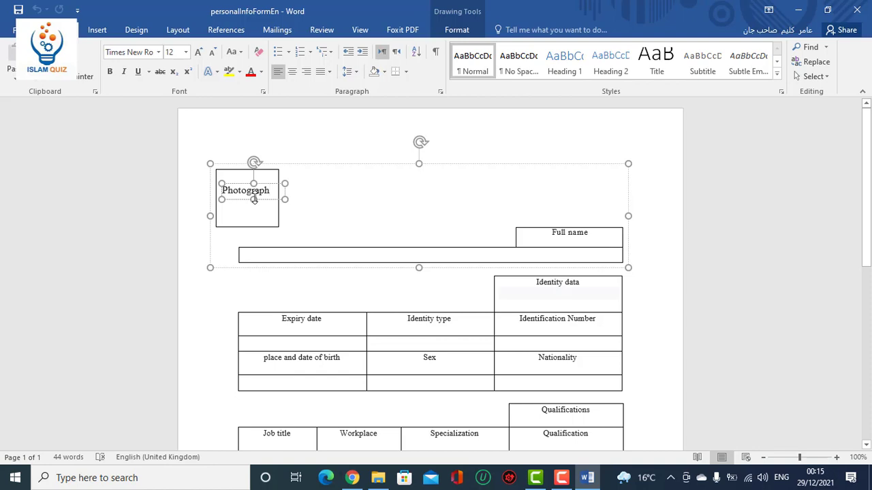
drag(254, 199, 250, 226)
drag(252, 173, 252, 169)
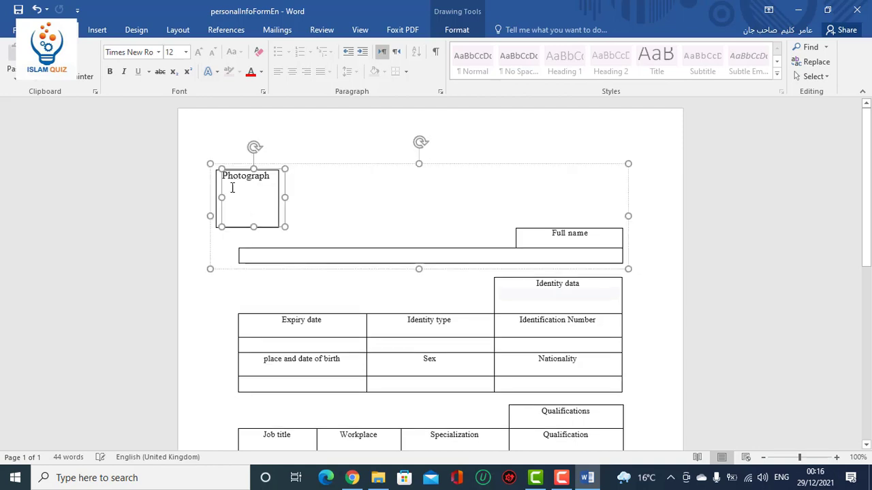
drag(218, 199, 216, 199)
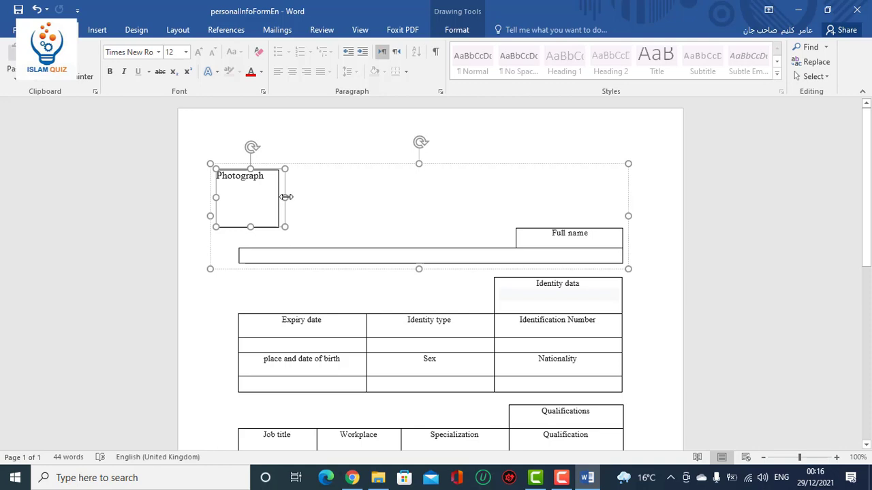
drag(286, 195, 217, 176)
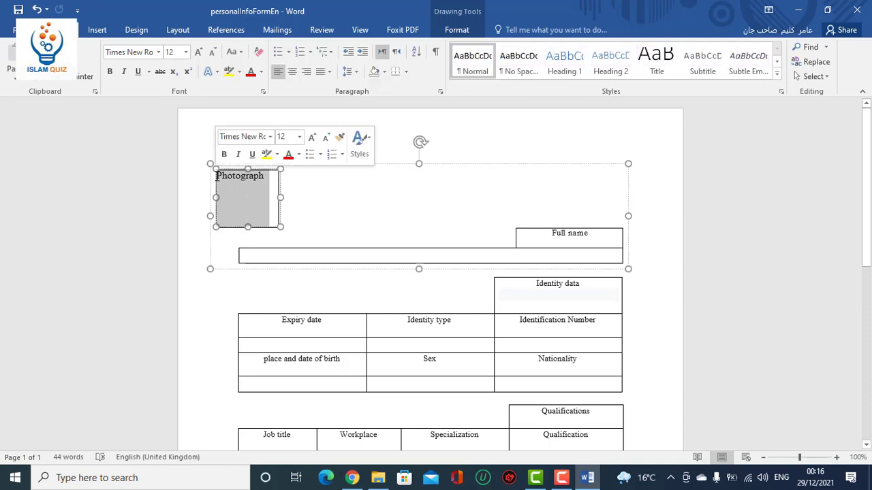
Insert the portrait picture from Pictures into the Photograph frame and widen it slightly.
click(99, 34)
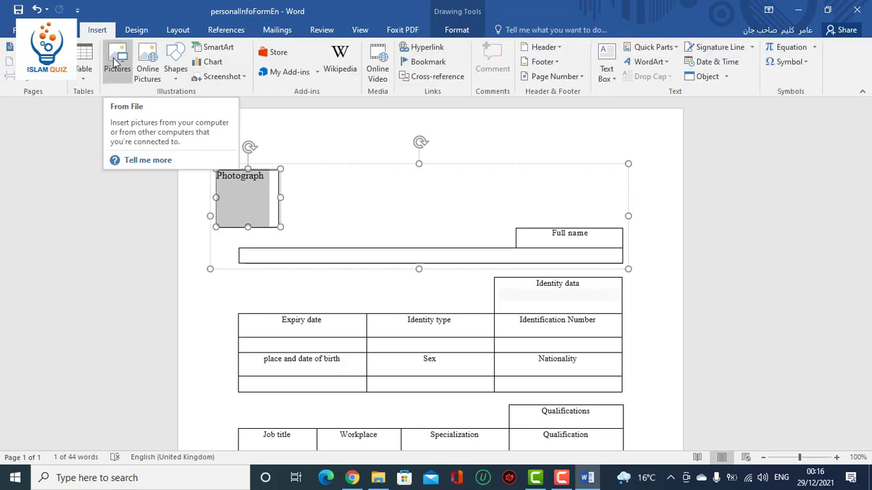
click(115, 61)
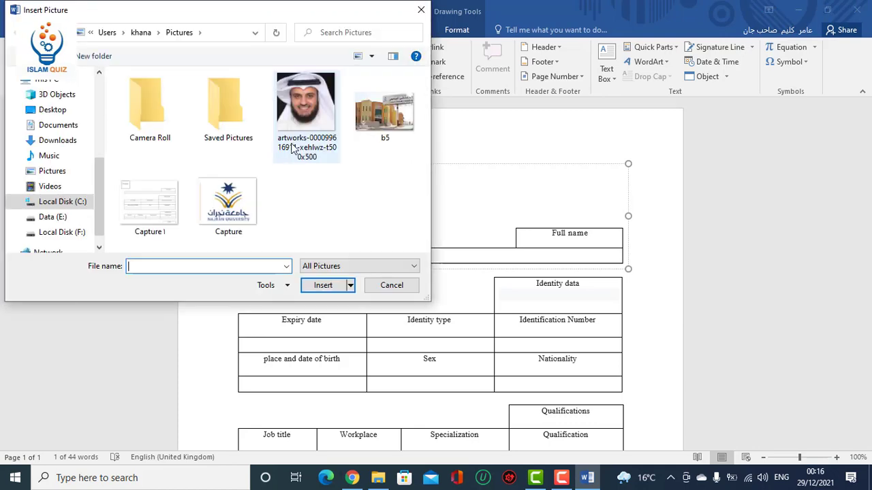
click(300, 109)
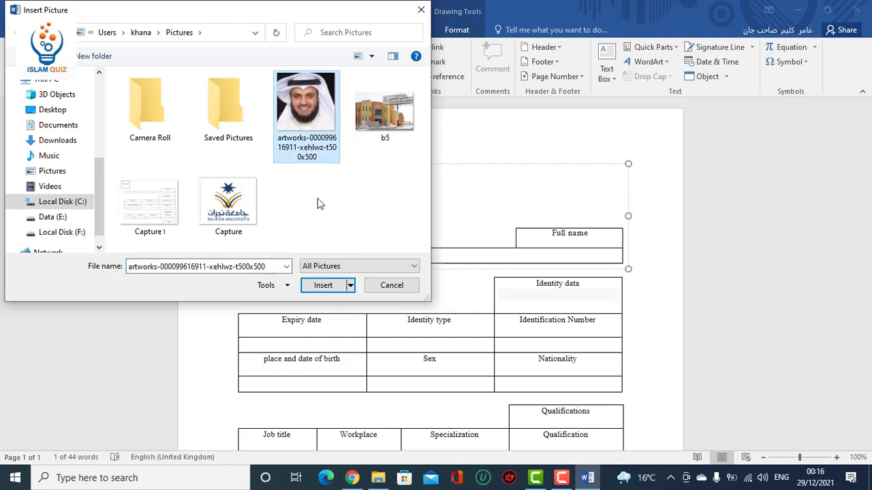
click(324, 284)
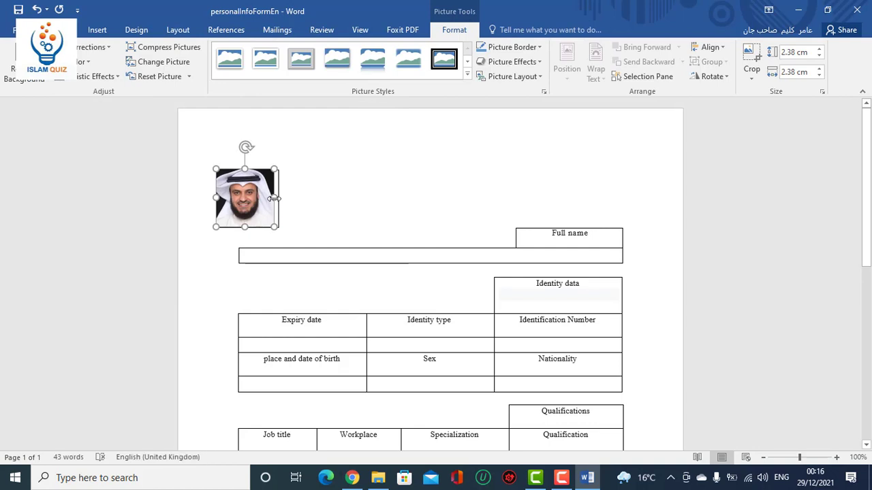
drag(274, 198, 278, 198)
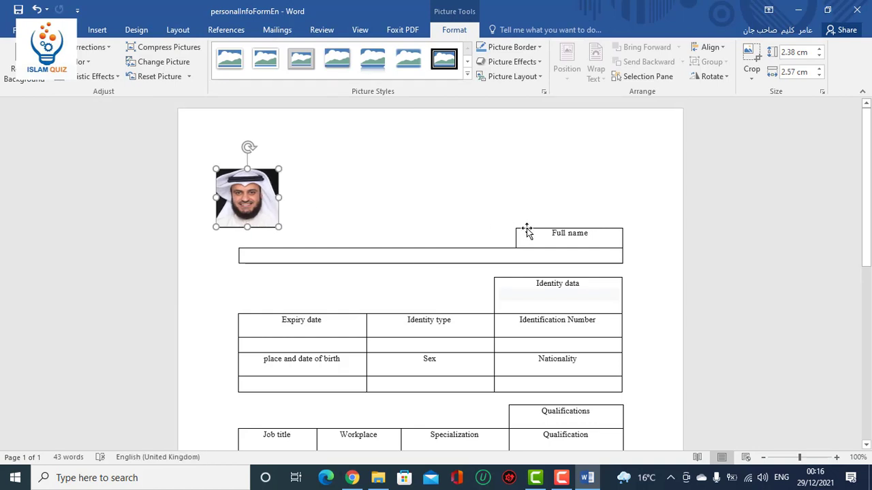
Resize the Full name label box down over the name entry field.
click(551, 236)
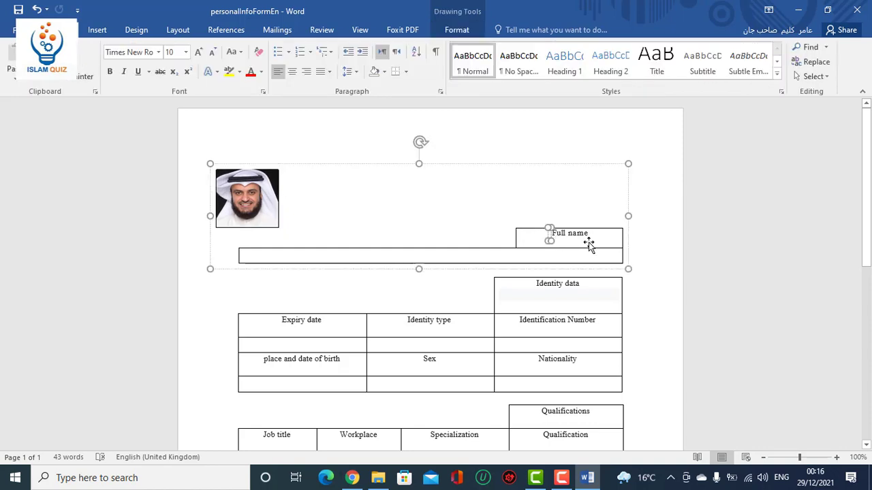
click(574, 239)
drag(574, 242, 575, 260)
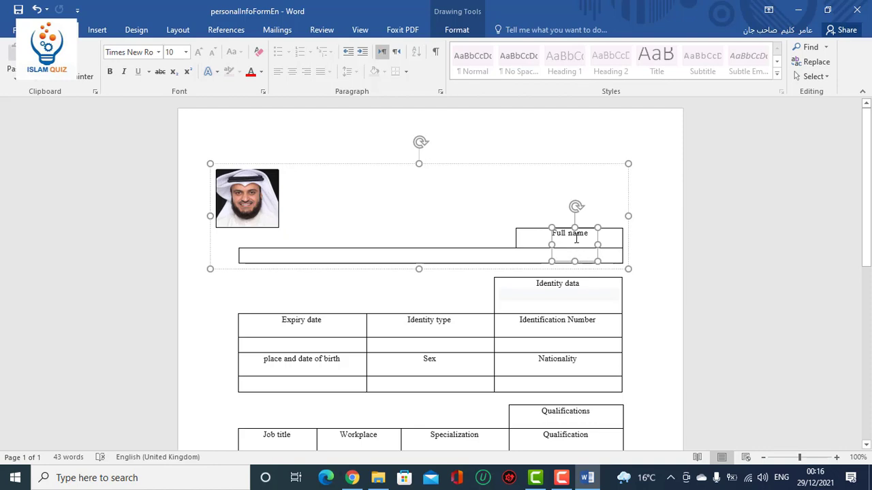
drag(574, 227, 240, 250)
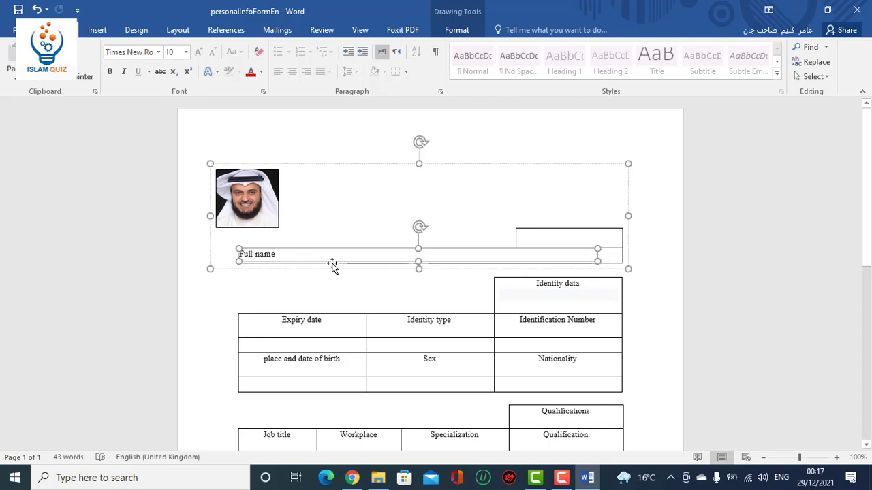
Delete the 'Full name' text so the box is empty.
click(279, 256)
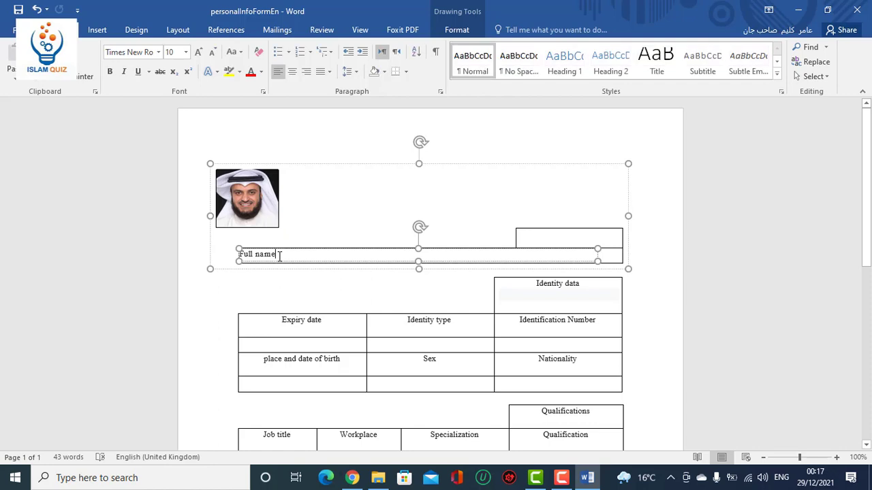
key(BackSpace)
key(BackSpace)
key(BackSpace)
key(BackSpace)
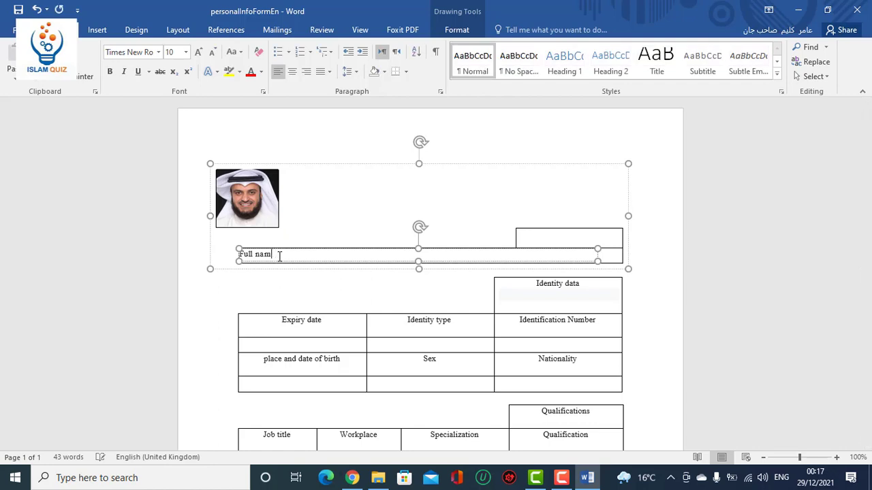
key(BackSpace)
key(BackSpace)
key(BackSpace)
key(BackSpace)
key(BackSpace)
key(BackSpace)
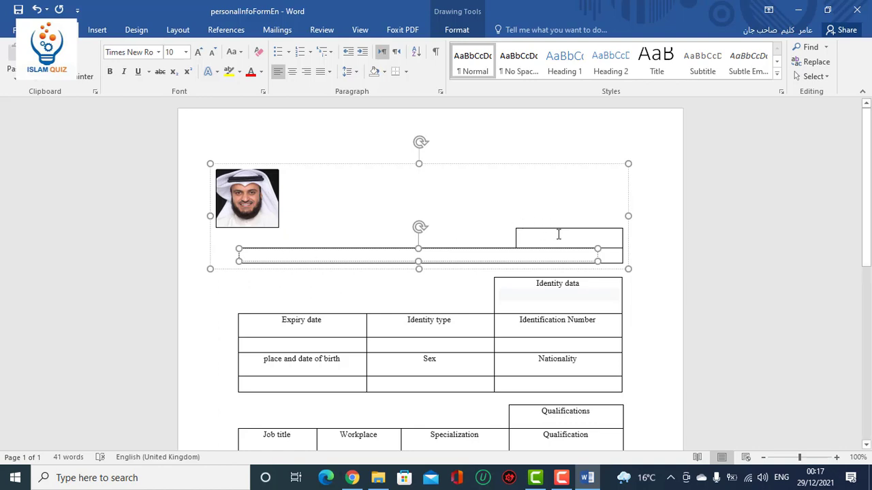
key(Escape)
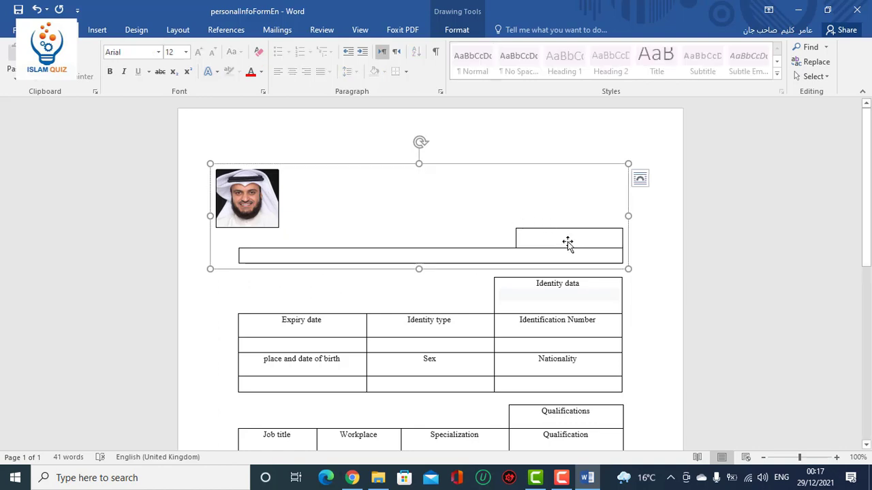
Draw a new text box in the header cell and size it to fit.
click(568, 243)
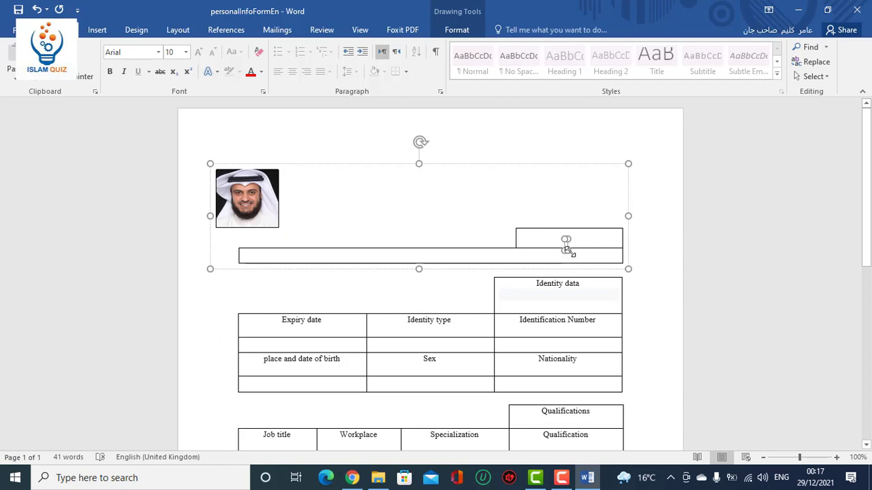
mouse_move(566, 241)
mouse_down()
mouse_move(619, 238)
mouse_move(623, 248)
mouse_move(592, 231)
mouse_move(520, 233)
mouse_up()
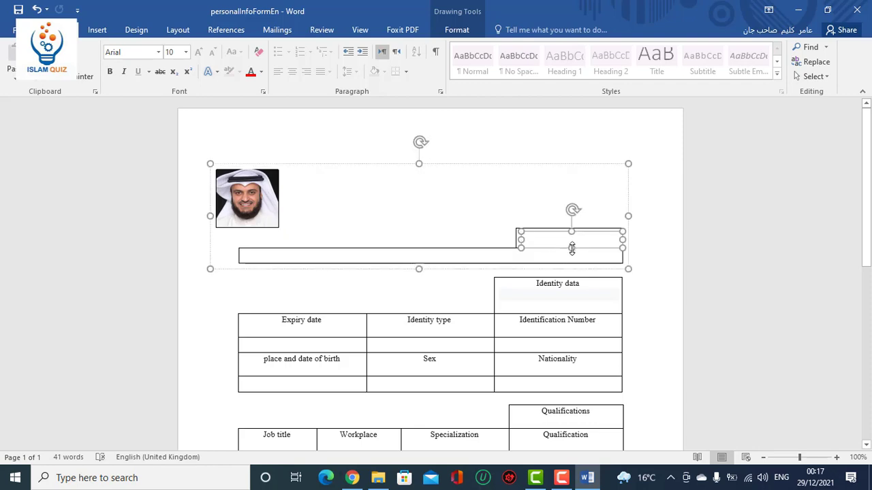
drag(572, 249, 571, 245)
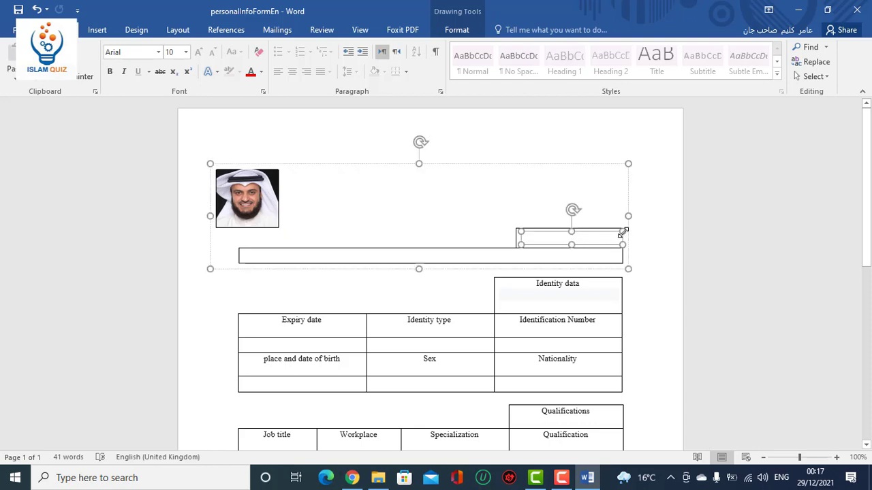
drag(621, 234, 617, 232)
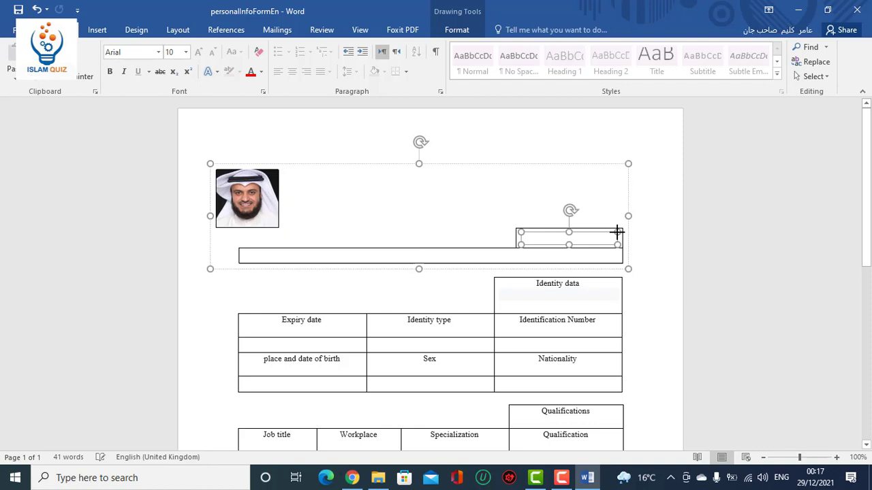
Type 'Full name' in the new box and centre it in the cell.
click(548, 239)
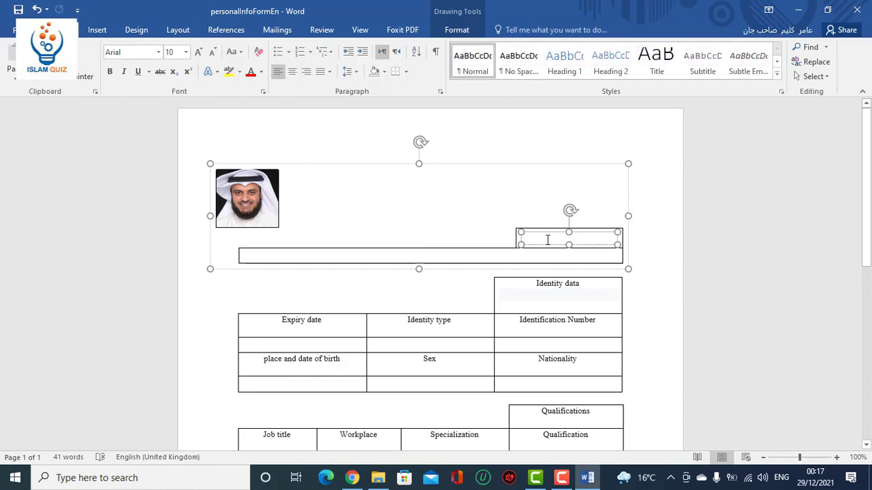
text(F)
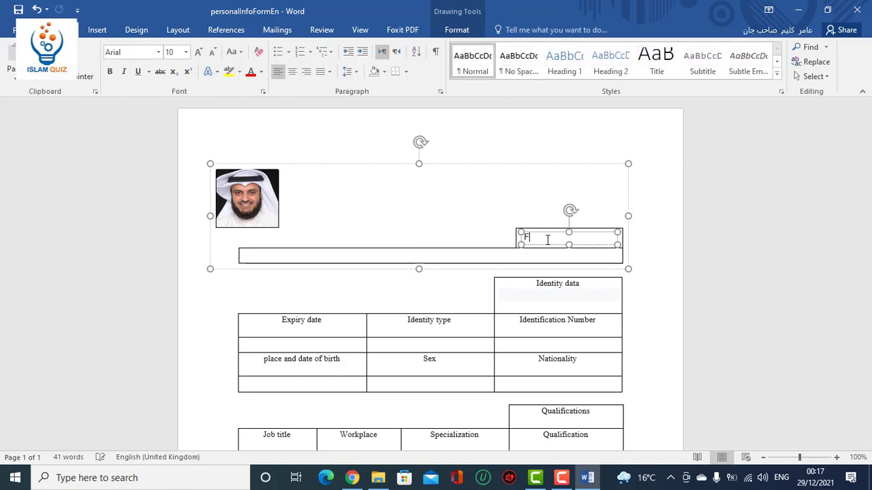
text(ull n)
text(ame)
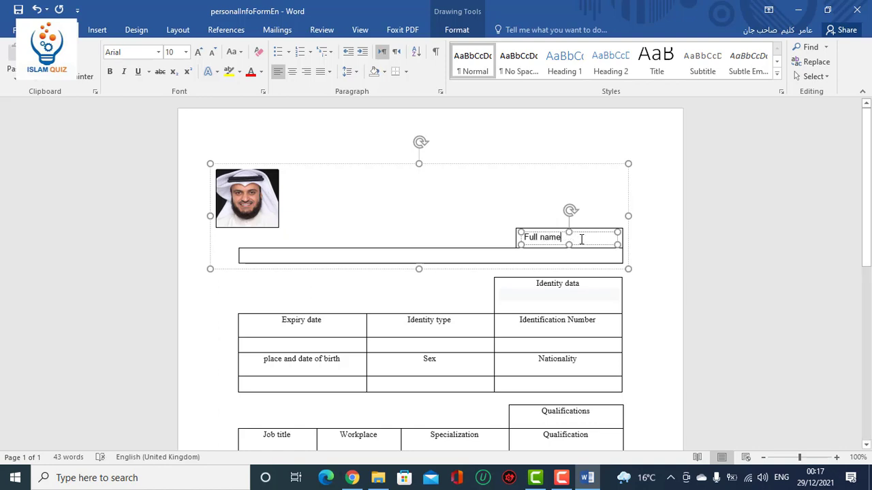
drag(580, 244, 604, 243)
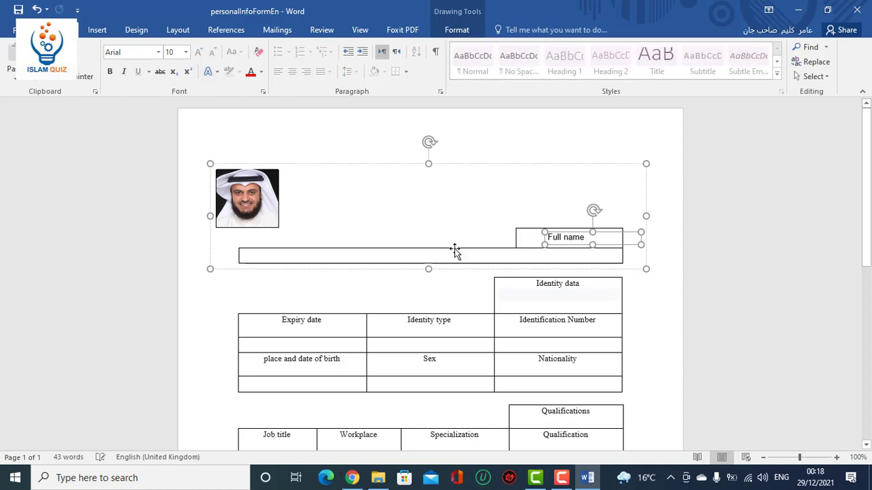
Type the applicant's full name into the empty box under the Full name label.
click(327, 257)
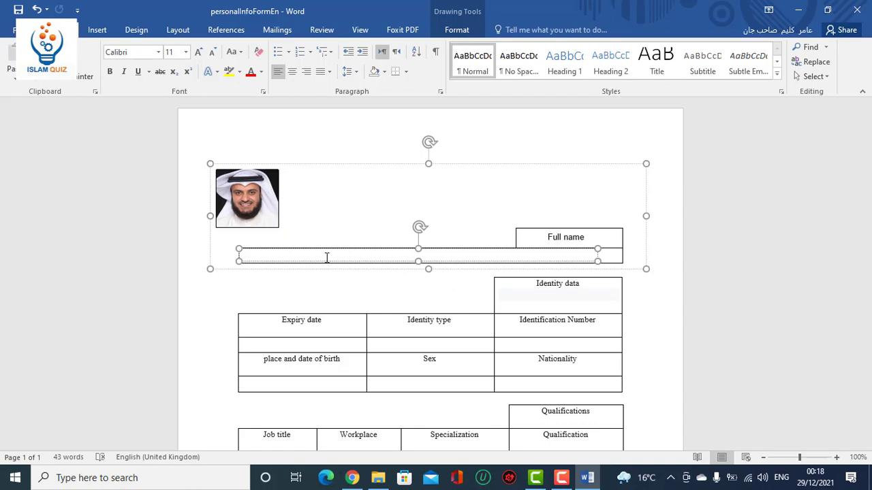
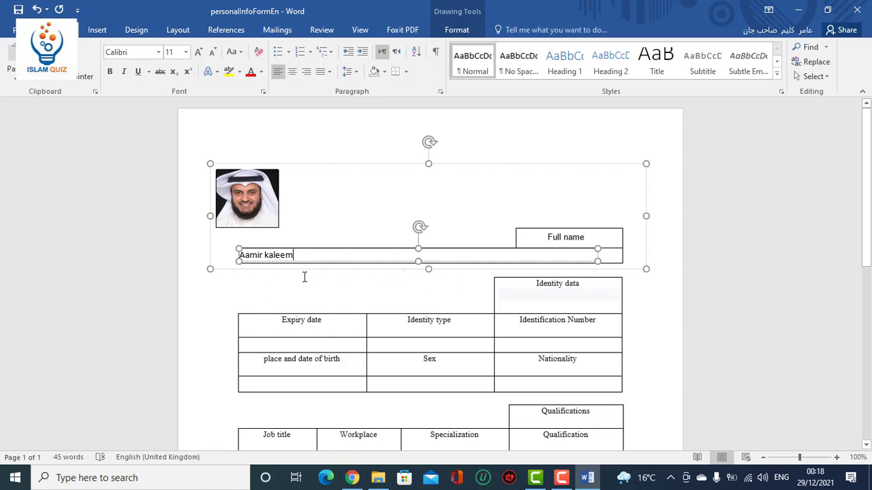
click(427, 283)
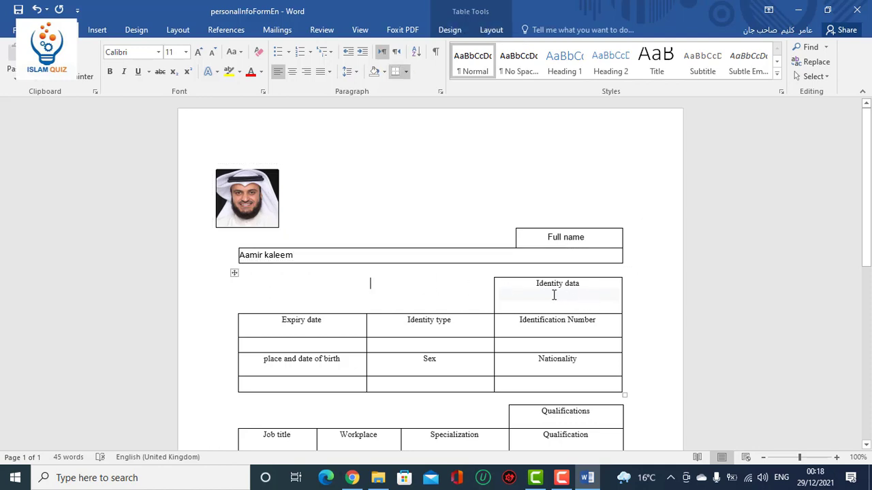
Enter Passport, the passport number, and expiry date 01-01-2025 in the identity row.
click(455, 326)
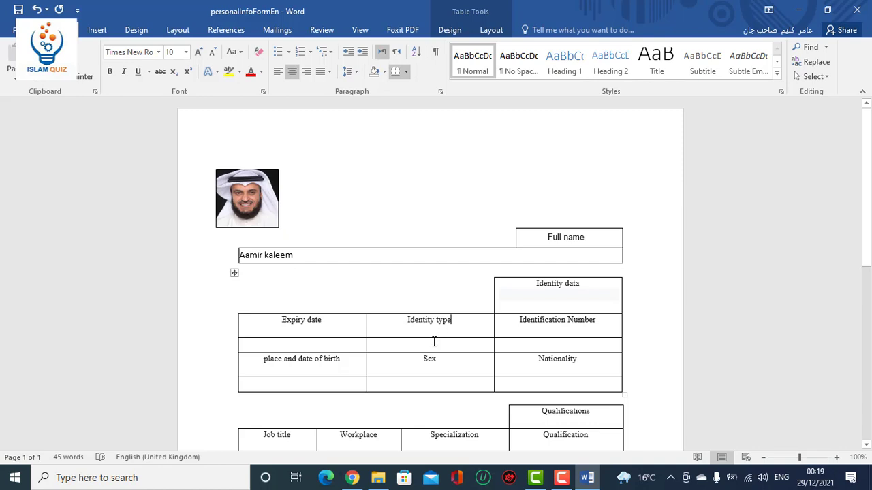
click(432, 343)
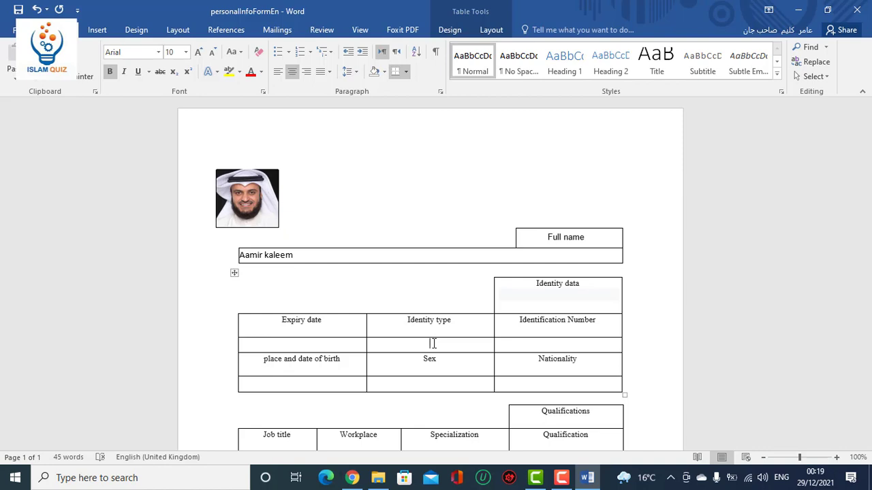
text(Passport)
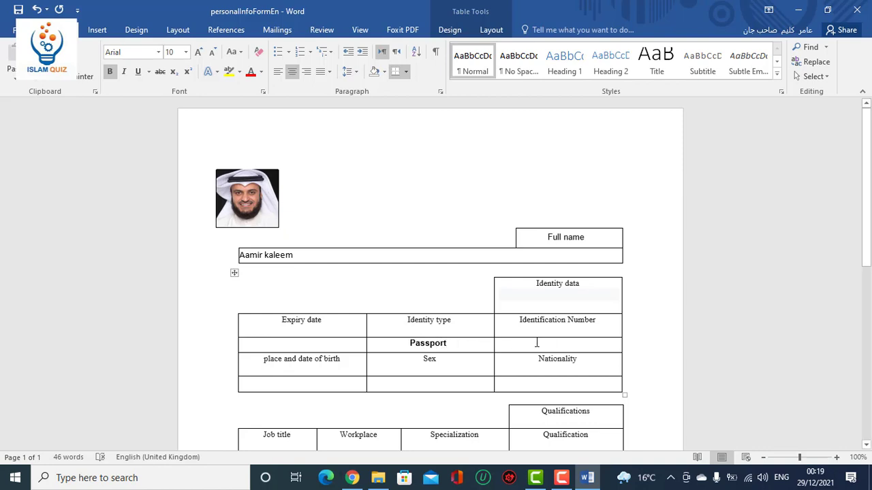
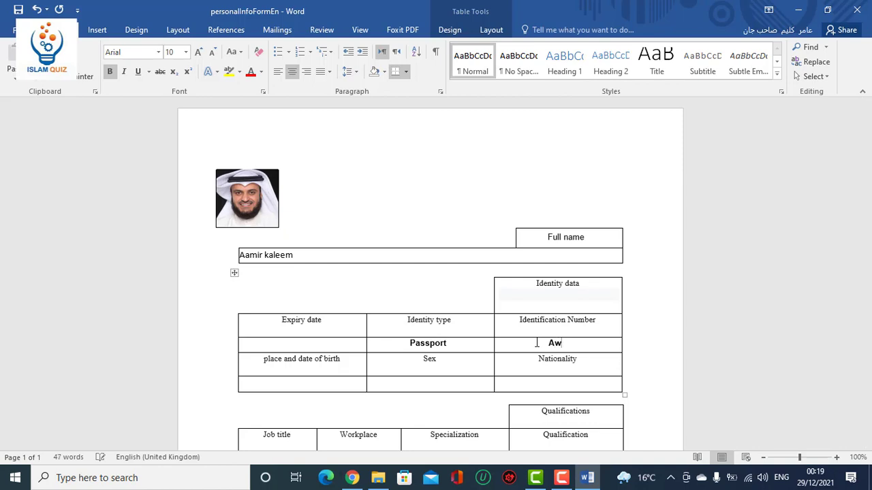
click(348, 348)
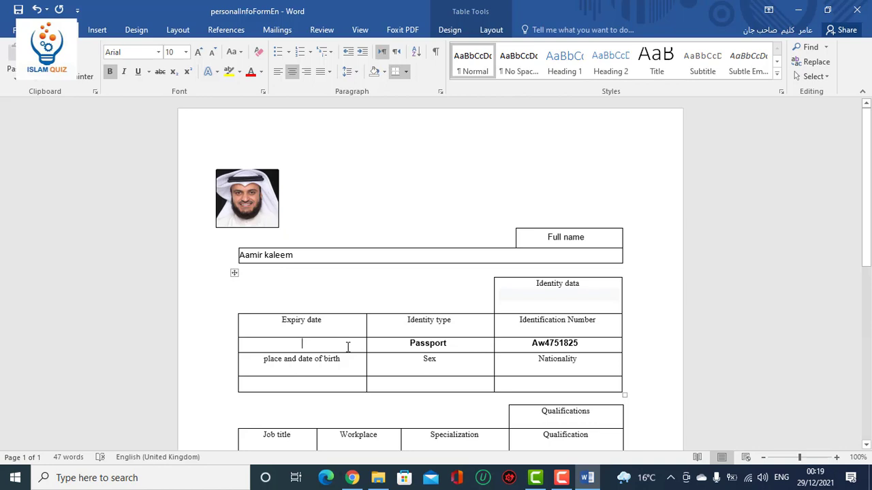
text(01)
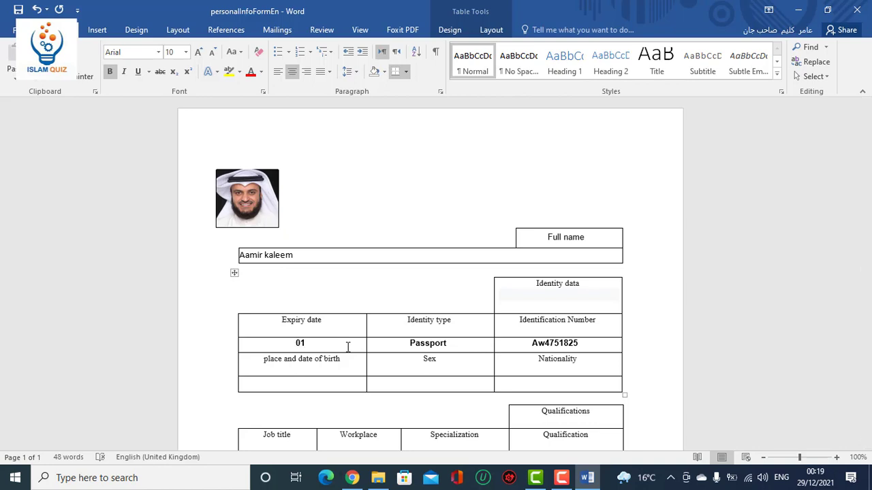
text(-01-2025)
click(337, 383)
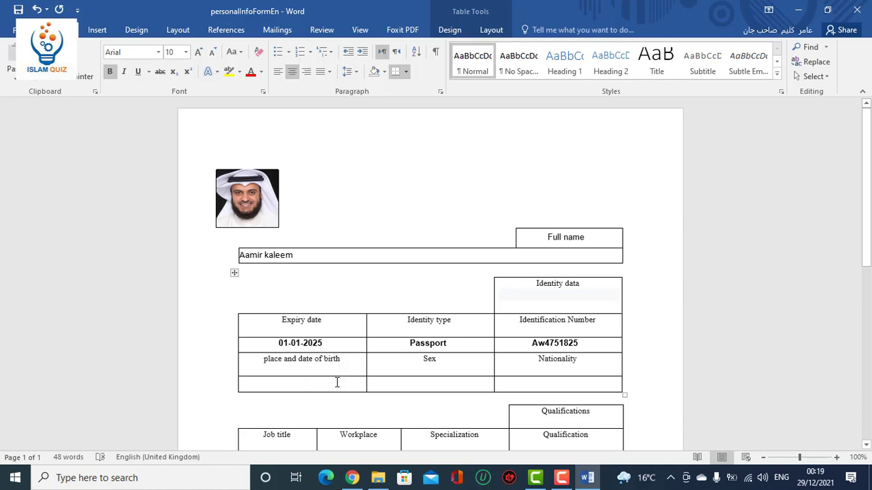
text(Ka)
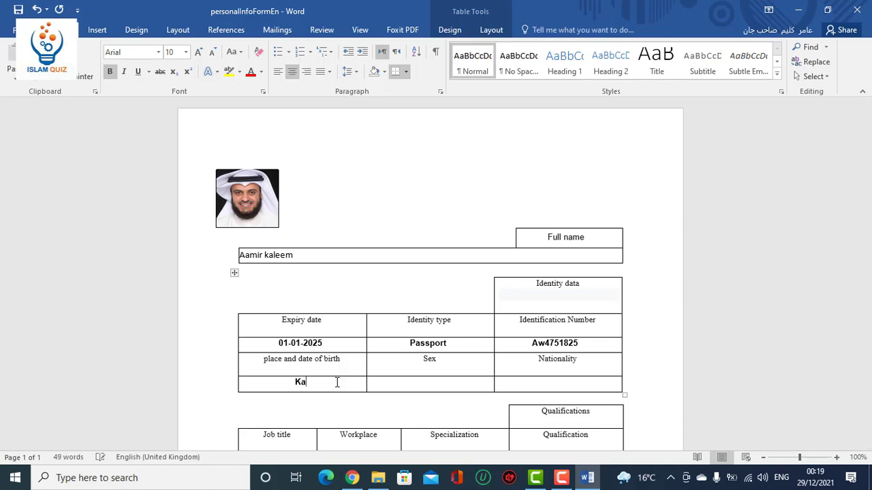
click(295, 383)
click(296, 383)
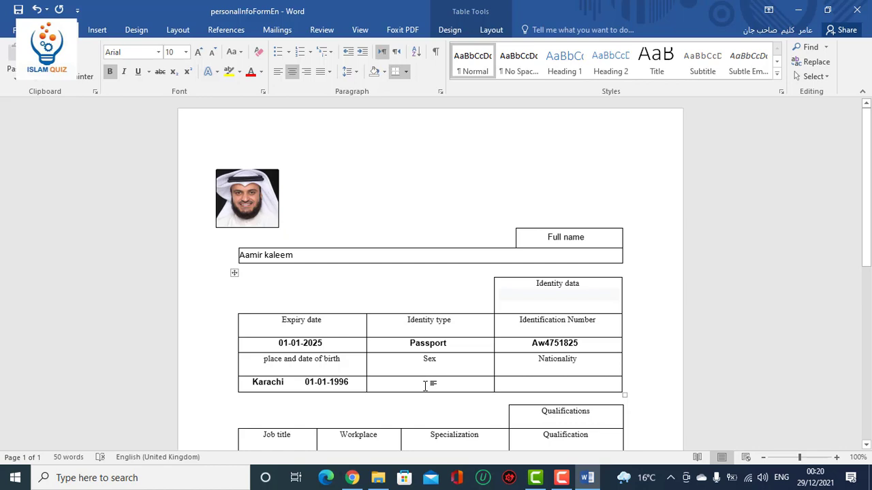
text(Male)
Leave the print preview and enter Pakistan in the Nationality cell.
key(ctrl+p)
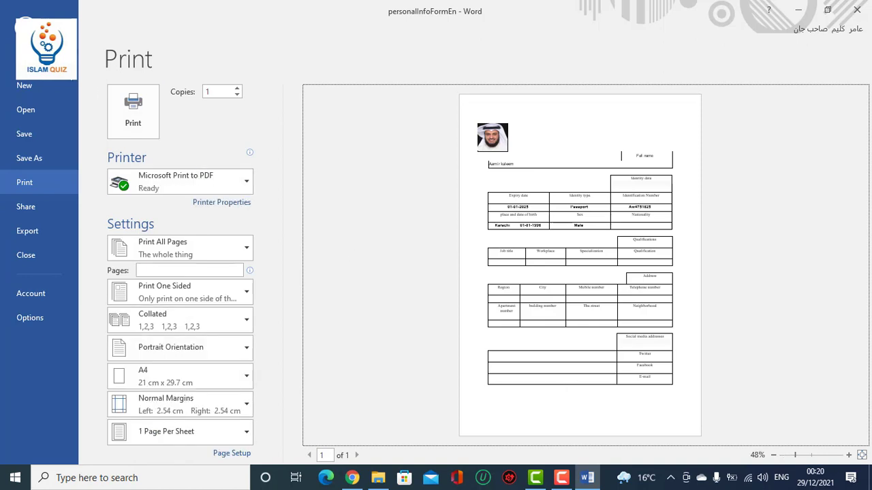
key(Escape)
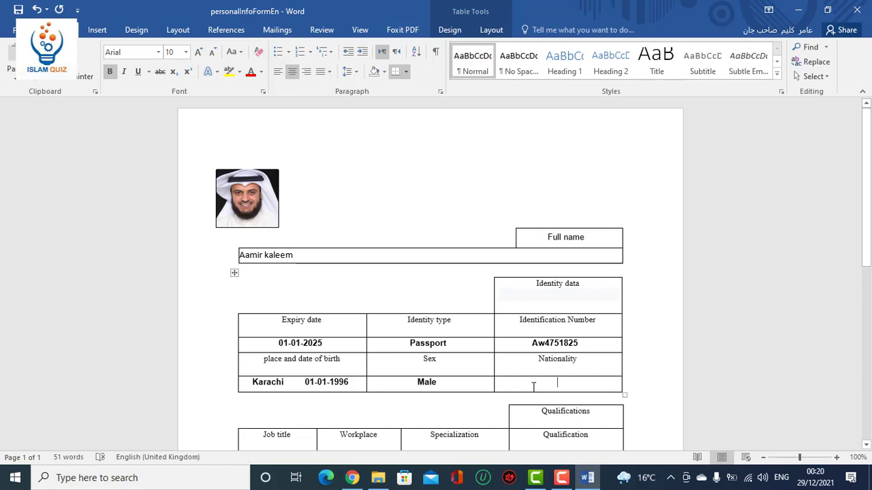
text(Pakis)
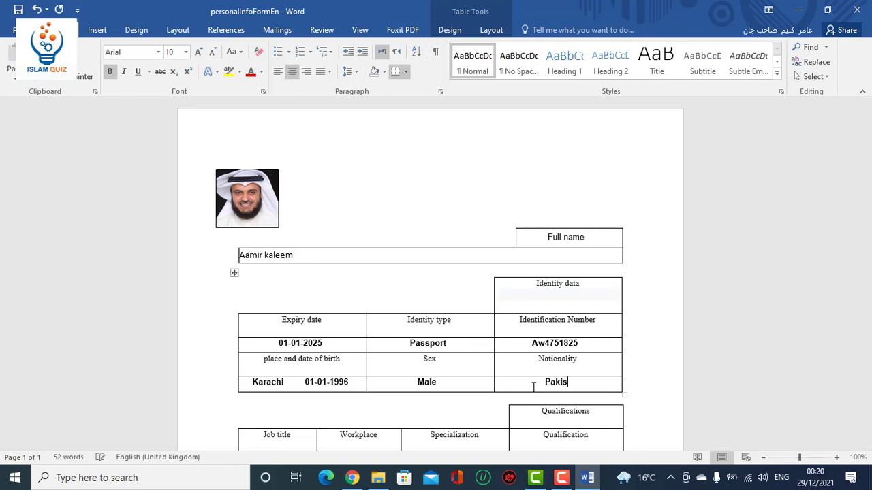
text(tan)
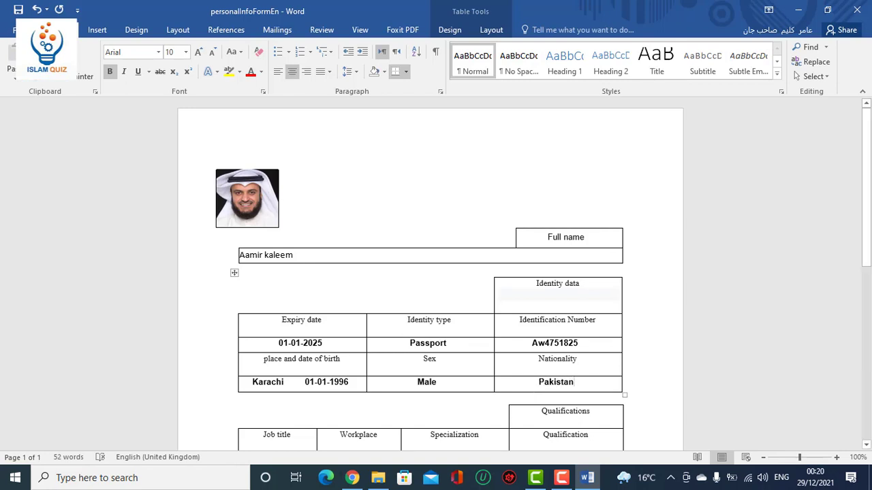
drag(868, 265, 868, 341)
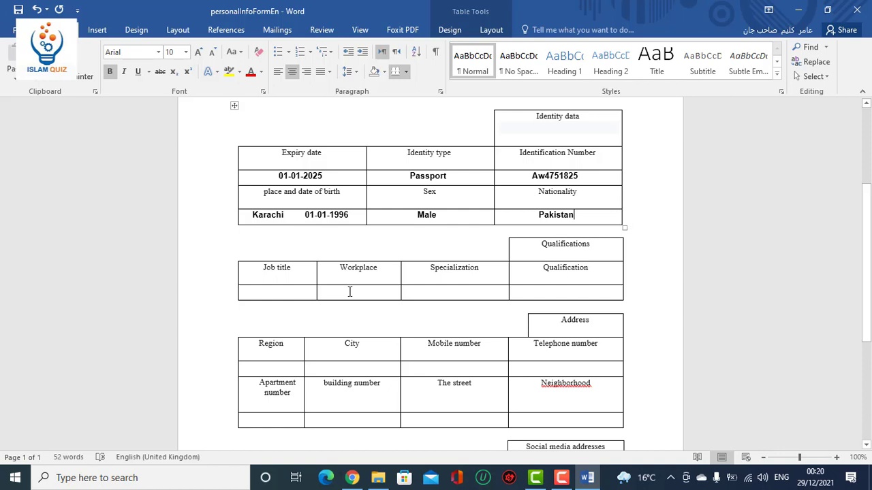
Fill the Qualifications row with Nil, Nil, Fiqh and Intermediate.
click(296, 291)
text(NilNil)
click(450, 292)
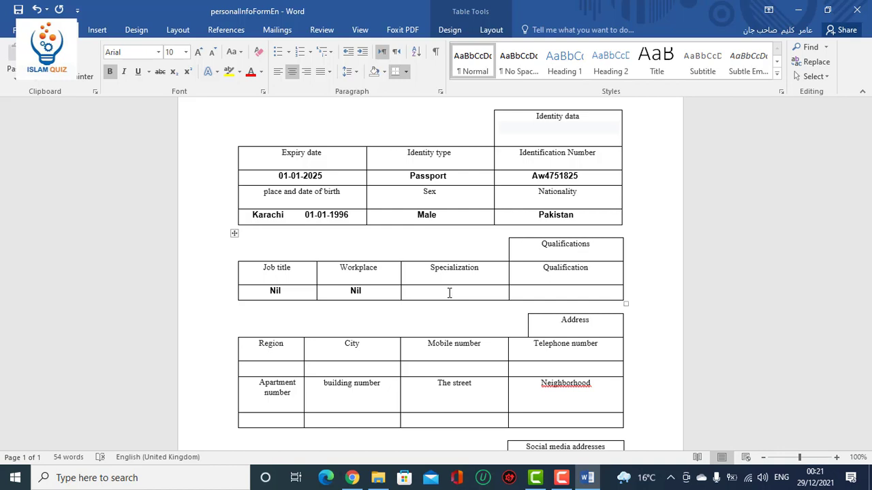
text(Fiqh)
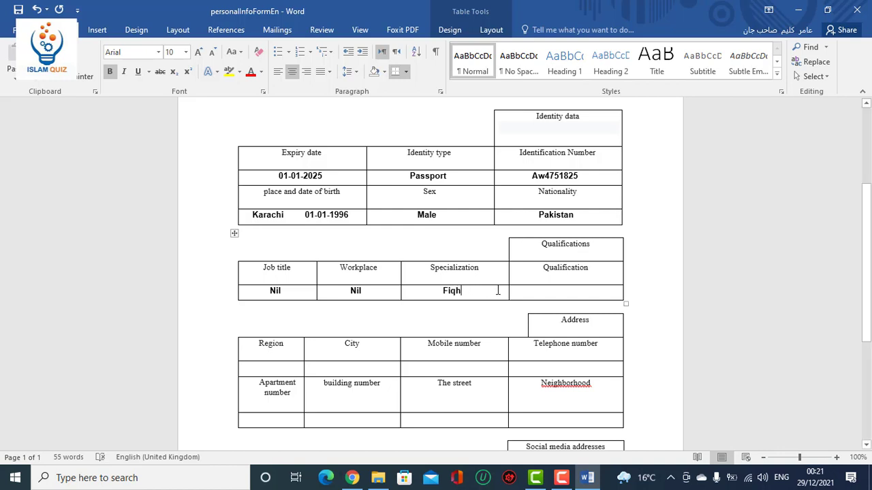
click(554, 291)
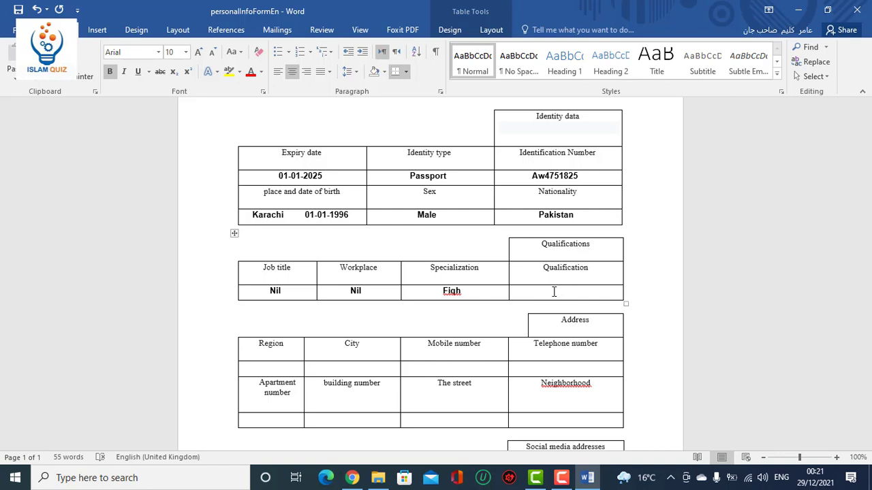
text(Intermediate)
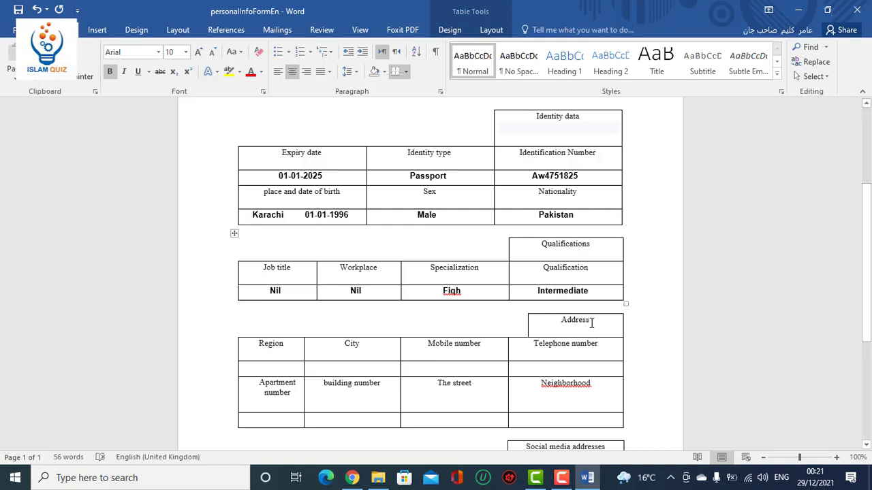
drag(589, 325, 562, 326)
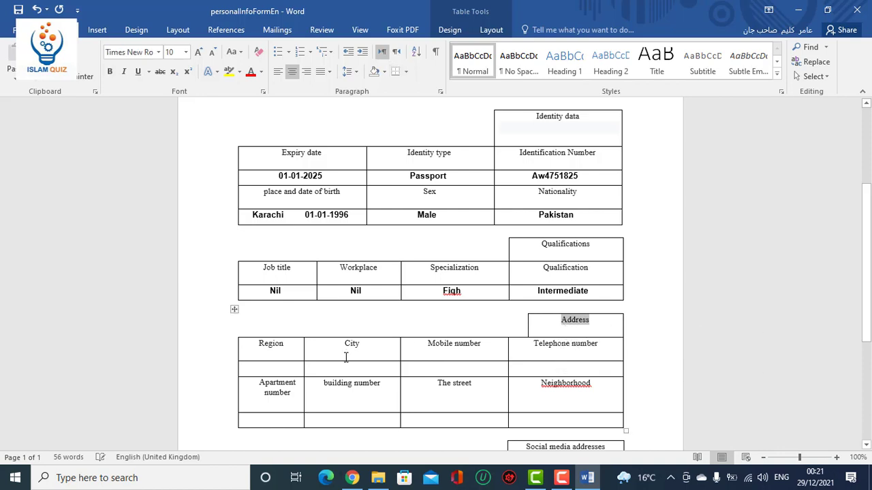
Enter sindh as Region, karachi as City, plus the mobile and telephone numbers.
click(277, 371)
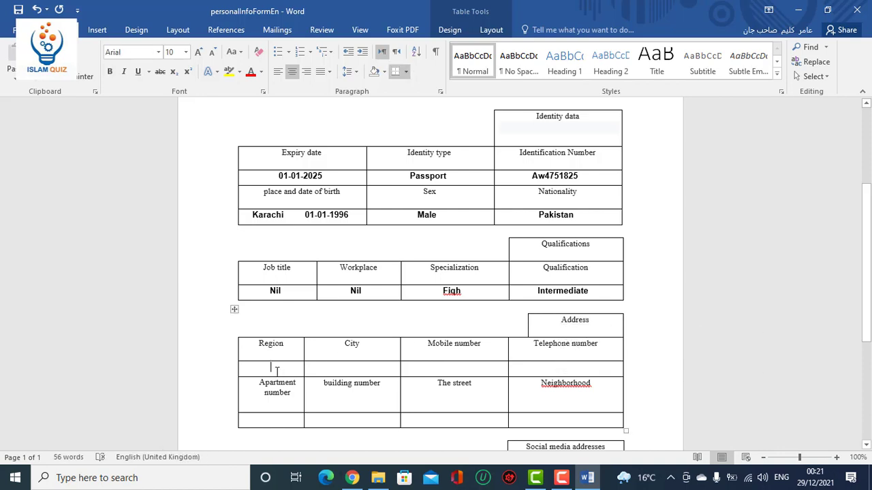
text(s)
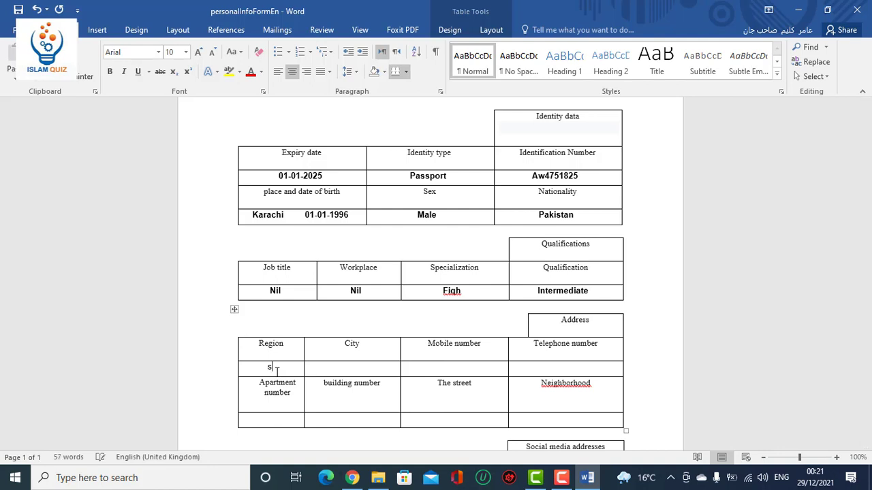
text(indh)
click(347, 368)
text(karachi)
click(425, 371)
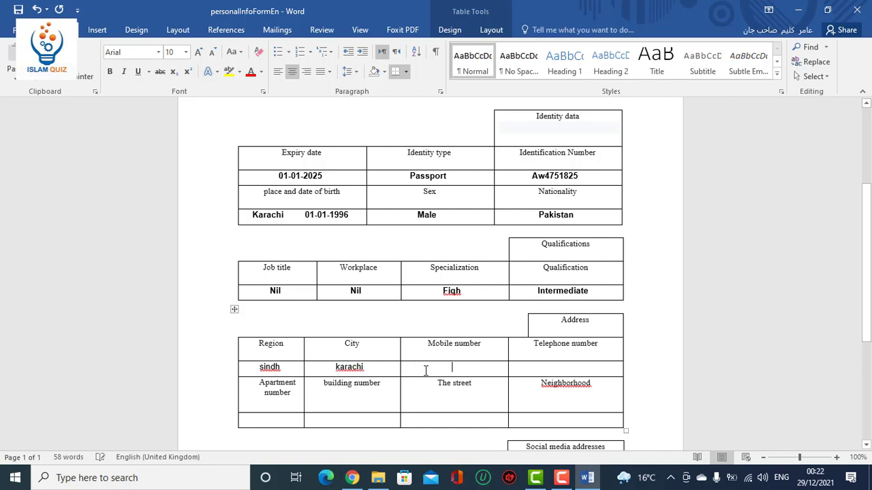
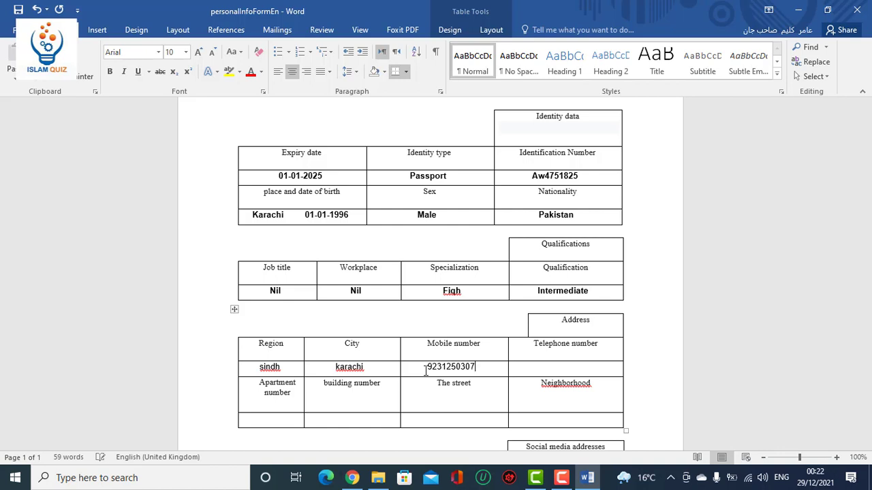
click(544, 370)
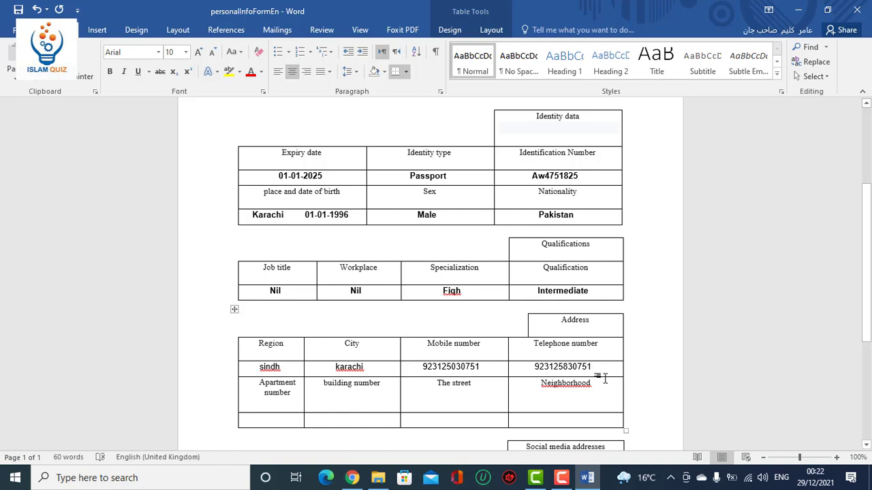
click(287, 419)
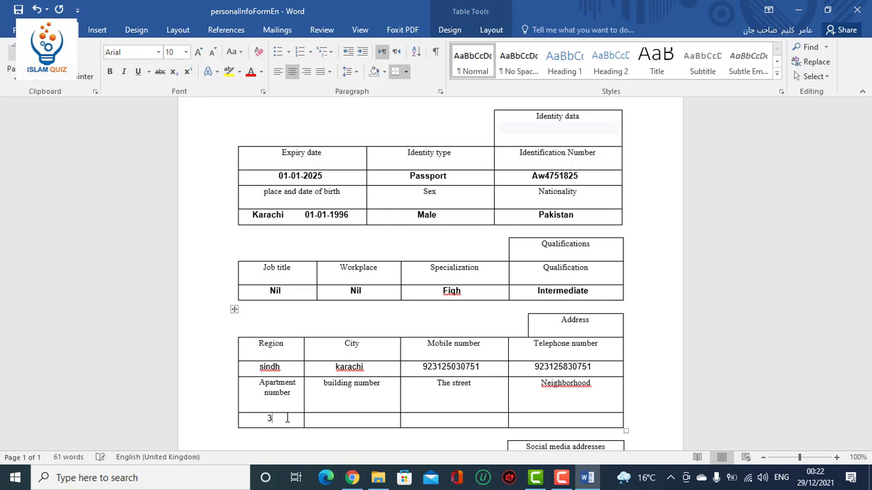
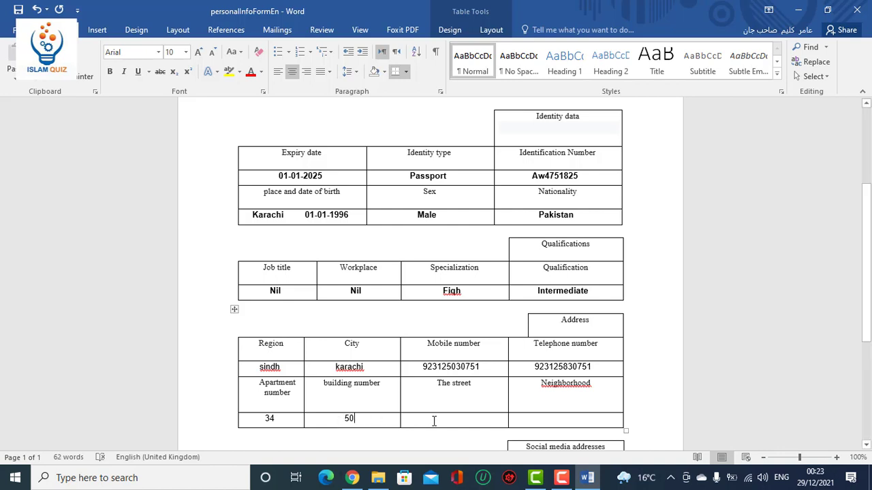
click(434, 421)
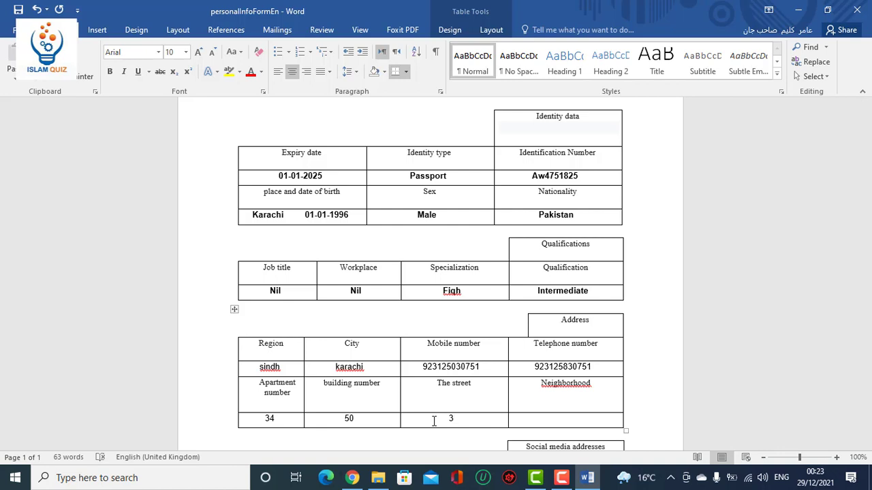
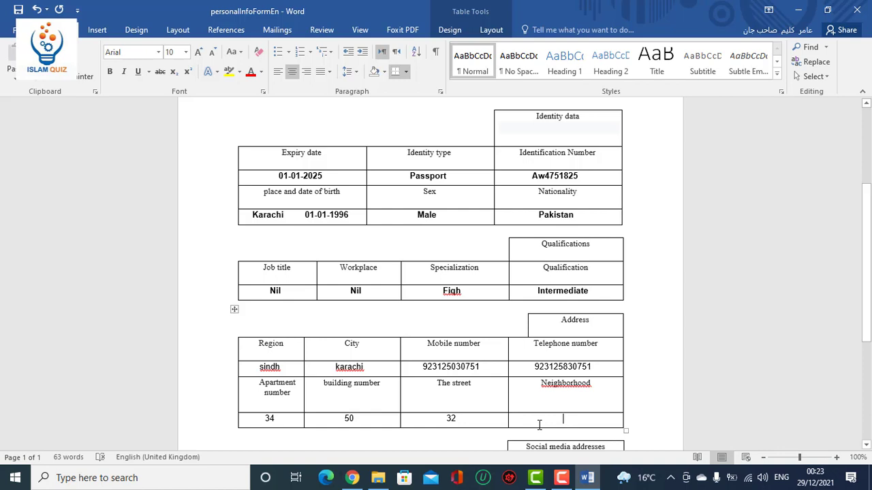
click(539, 426)
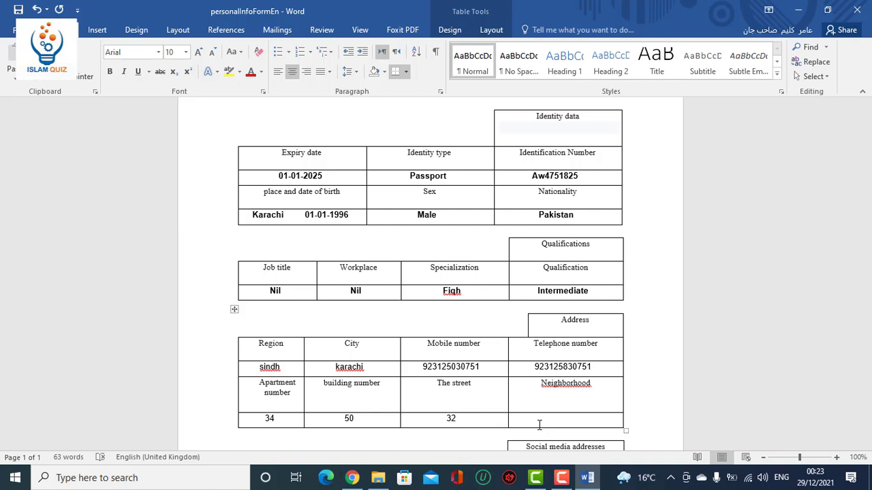
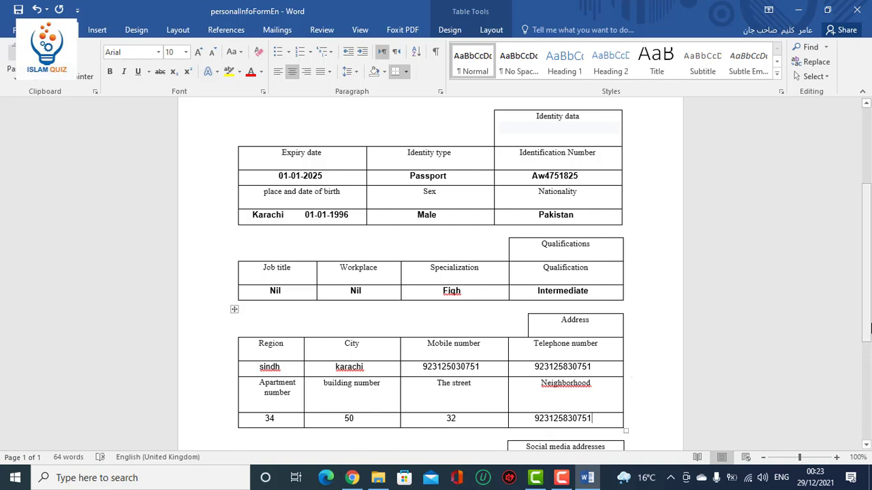
Enter the Twitter handle, then the Facebook page link and e-mail address in the social media table.
drag(868, 328, 867, 399)
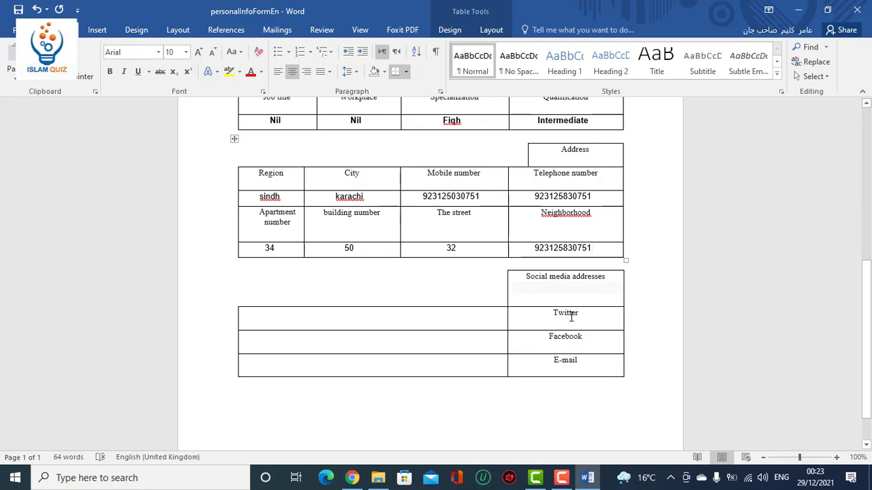
click(435, 320)
text(@)
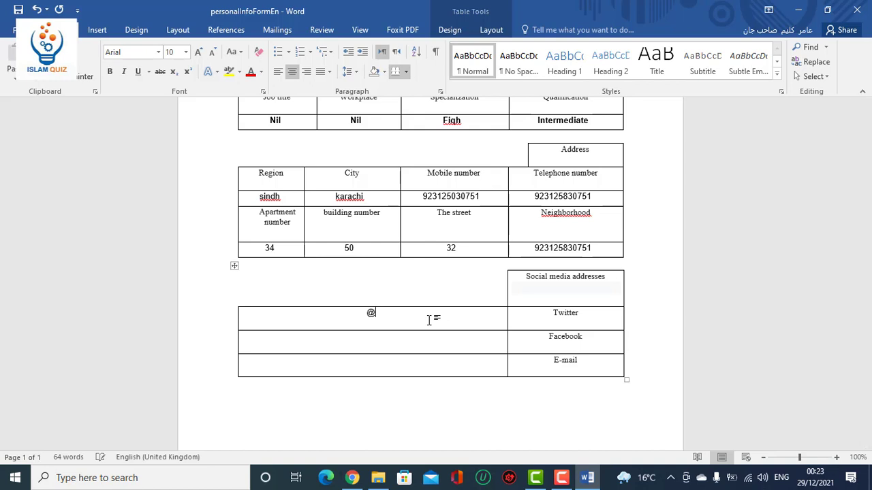
text(islamquizurdu)
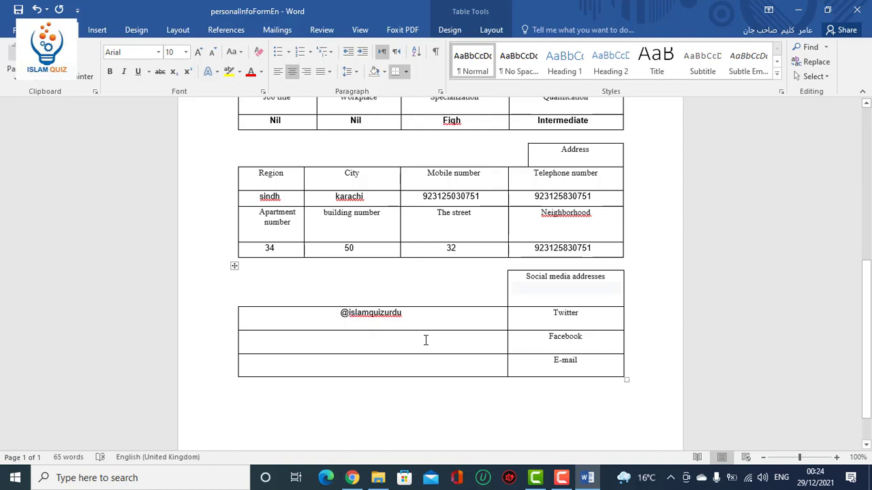
click(426, 340)
text(Faceb)
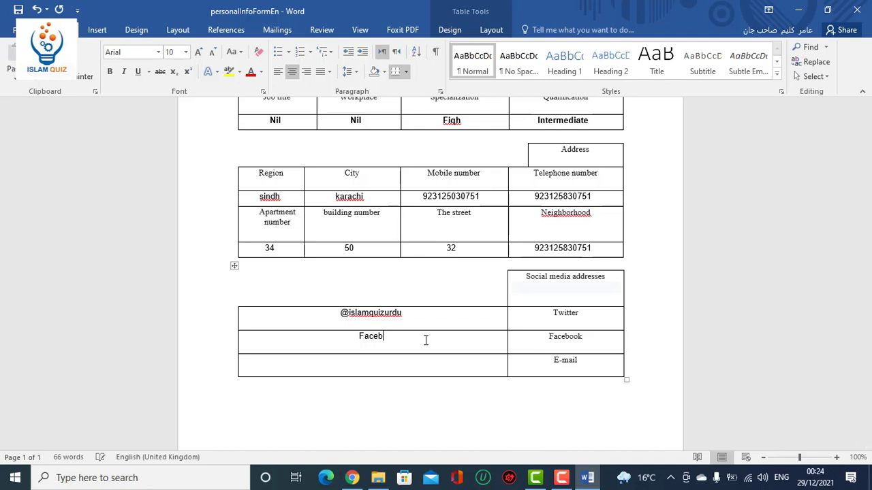
text(ook.com/islamquiz)
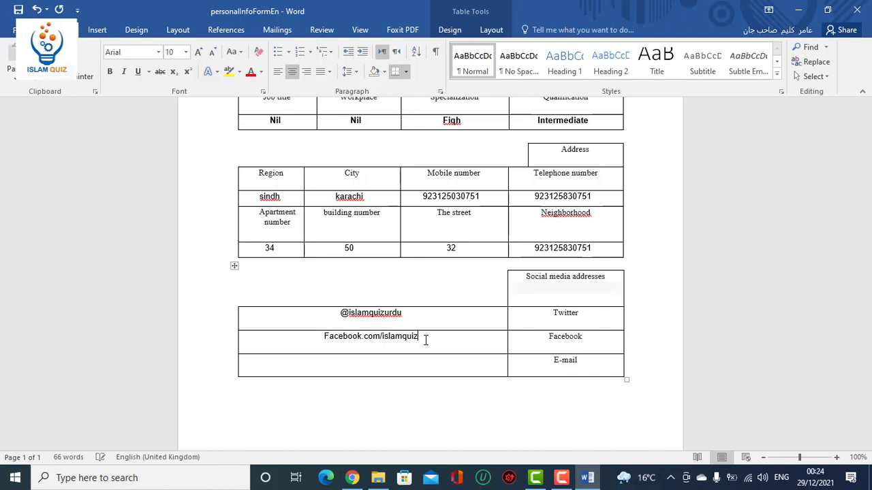
text(urdu)
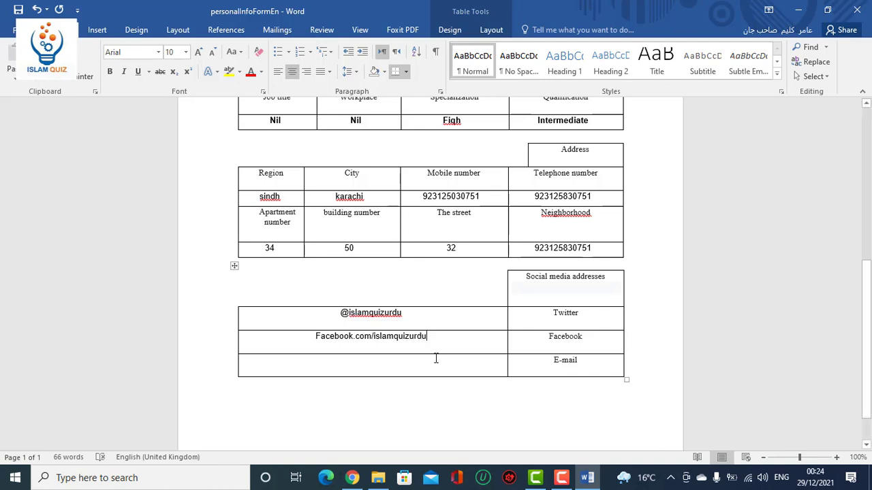
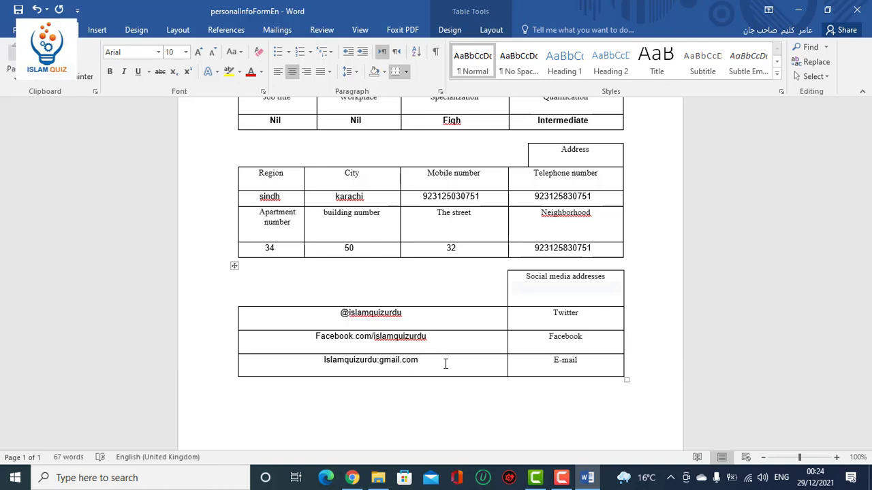
click(516, 398)
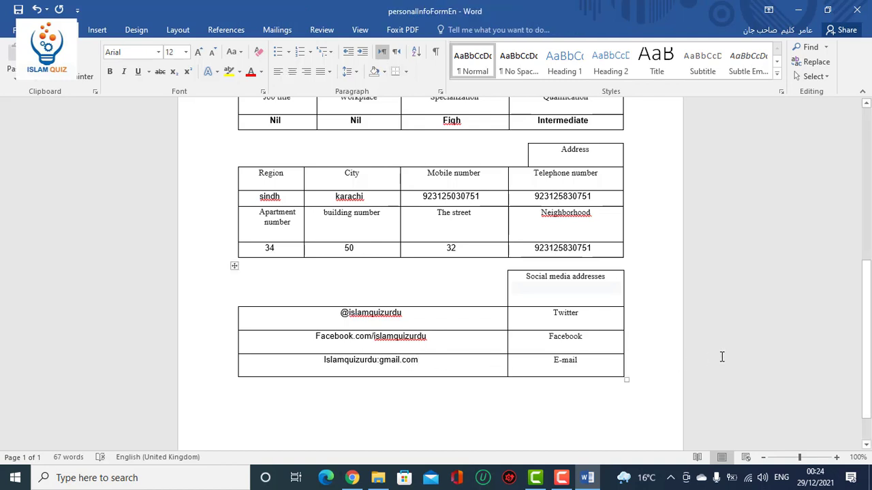
Scroll back to the top of the completed form and open the File Info page.
drag(867, 357, 867, 237)
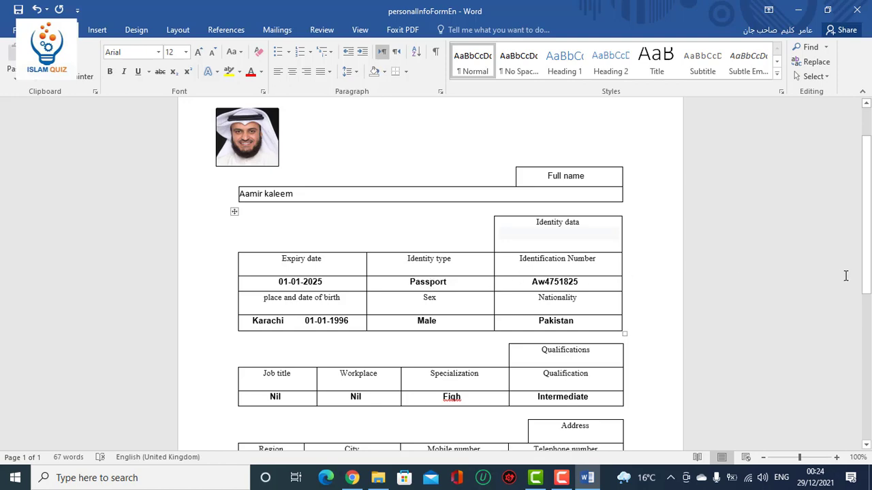
drag(867, 260, 868, 228)
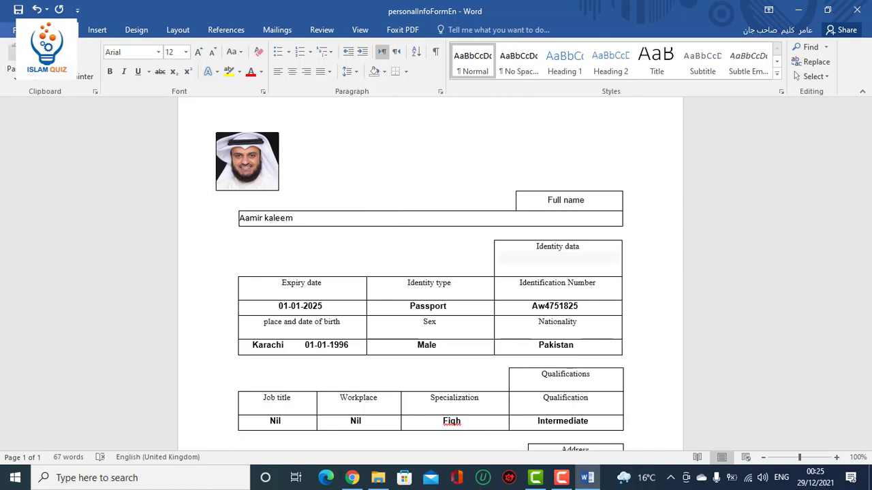
click(13, 30)
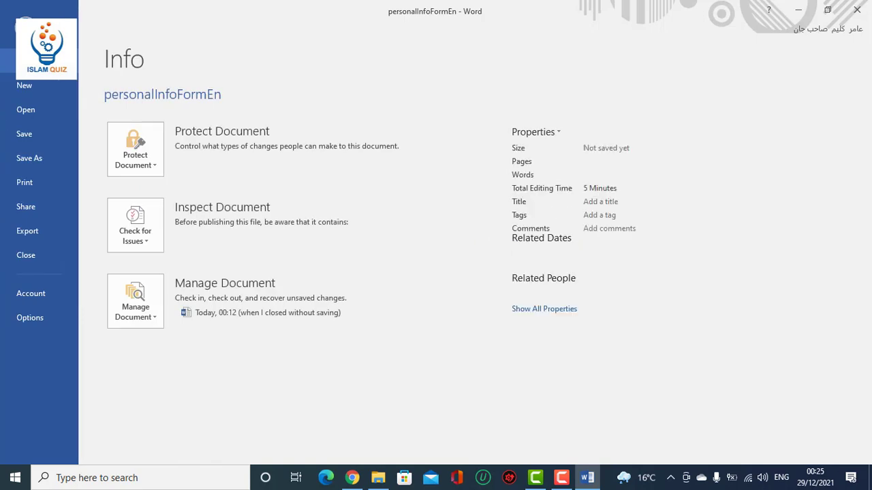
Try saving as PDF over personalInfoFormEn on the Desktop, and dismiss the read-only error.
click(41, 158)
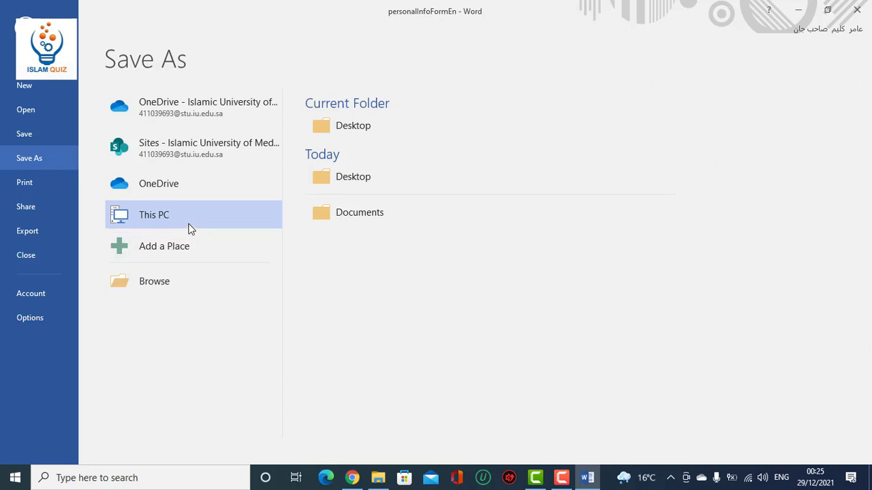
click(186, 219)
click(353, 180)
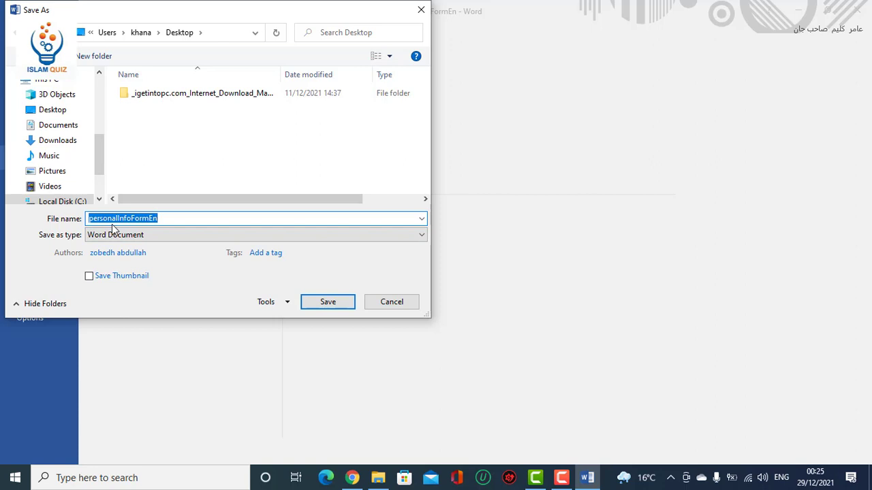
click(174, 237)
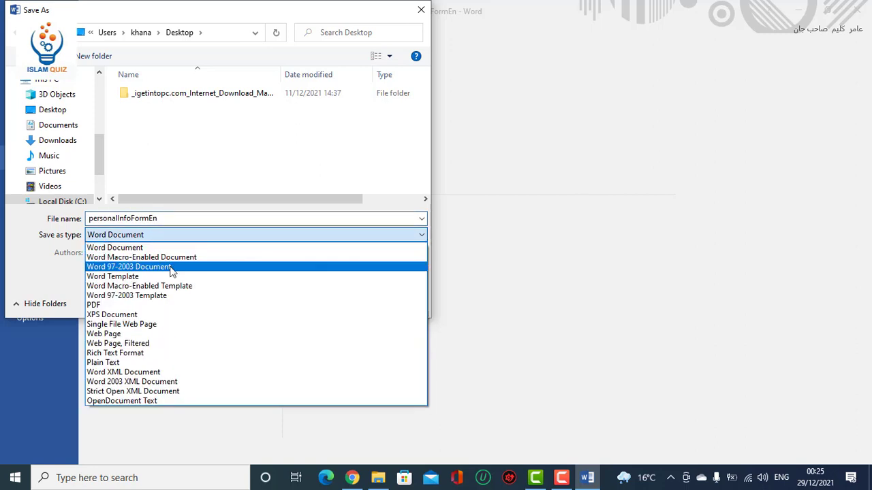
click(165, 306)
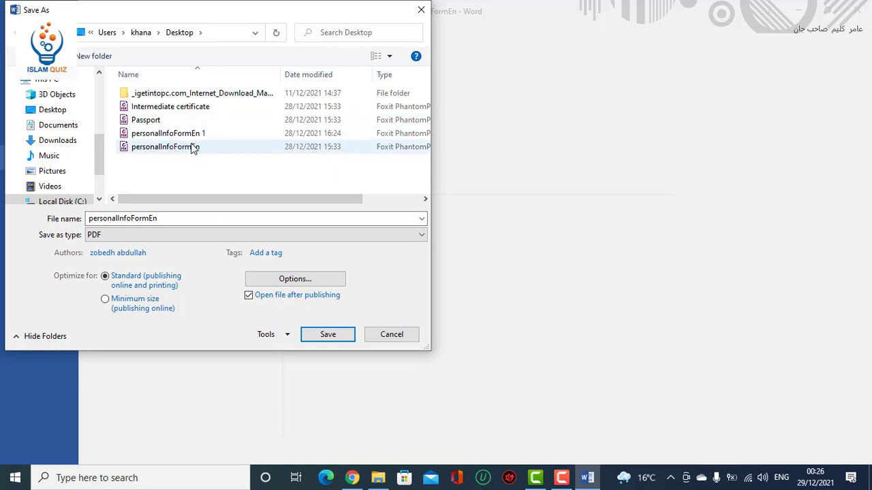
click(185, 148)
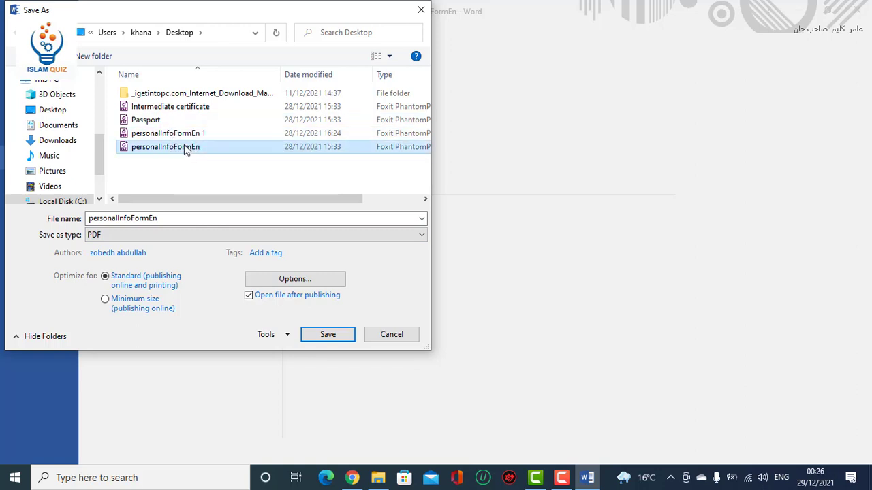
click(328, 335)
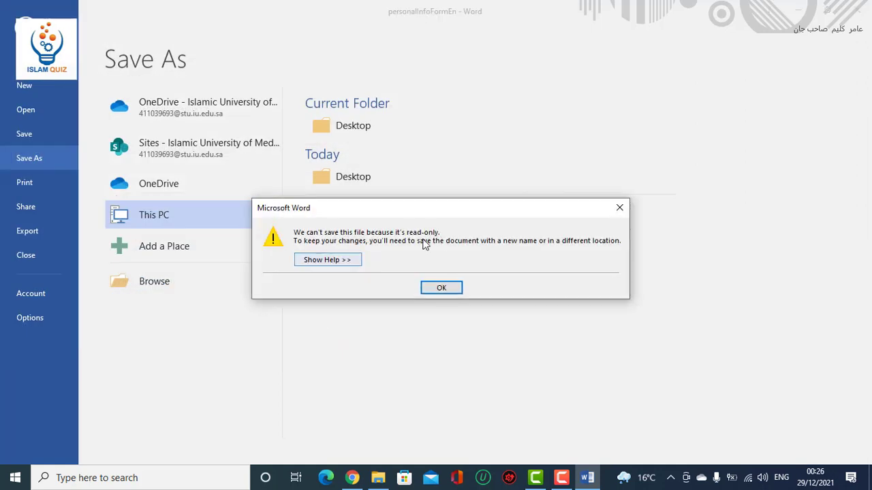
click(434, 292)
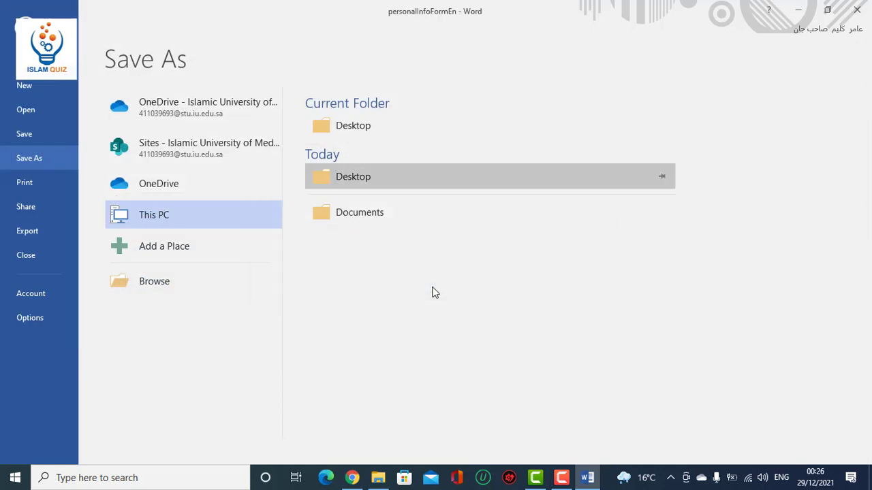
Save the form to Documents as a PDF named personalInfoFormEnglish.
click(359, 213)
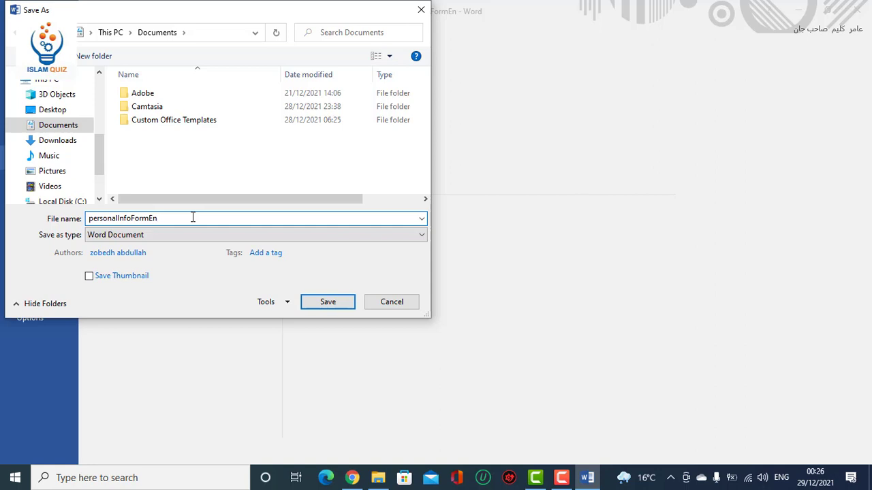
text(glish)
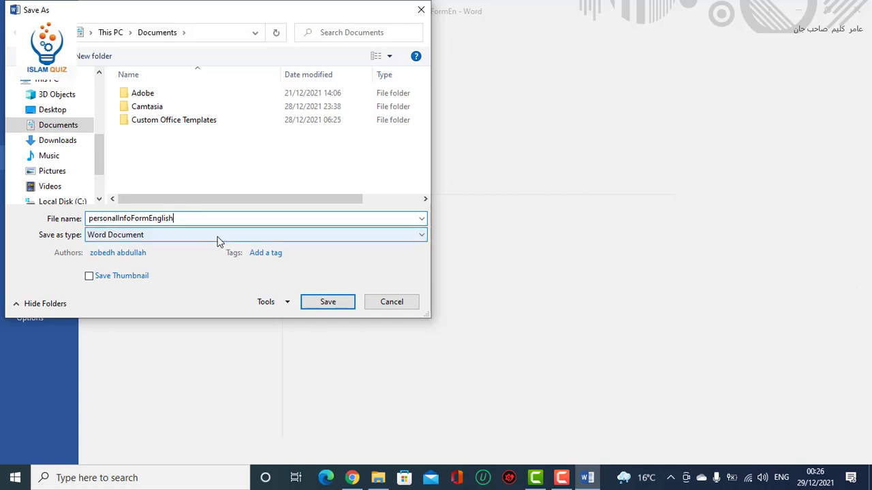
click(218, 237)
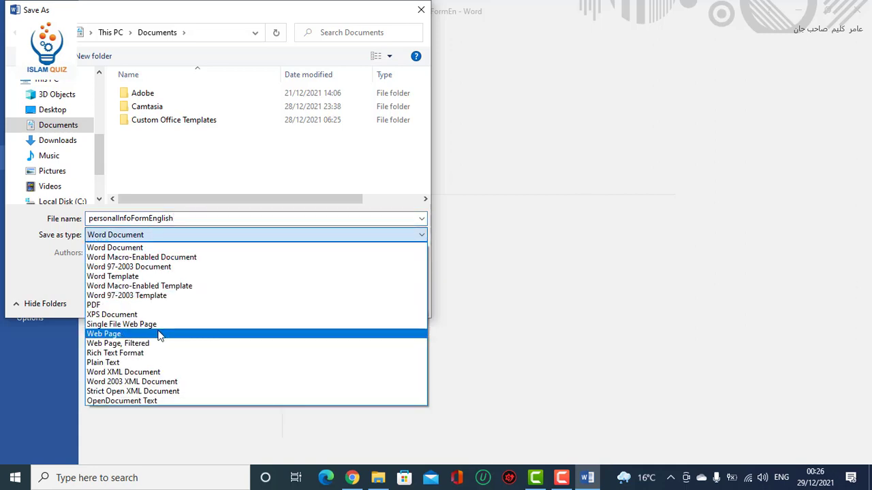
click(155, 305)
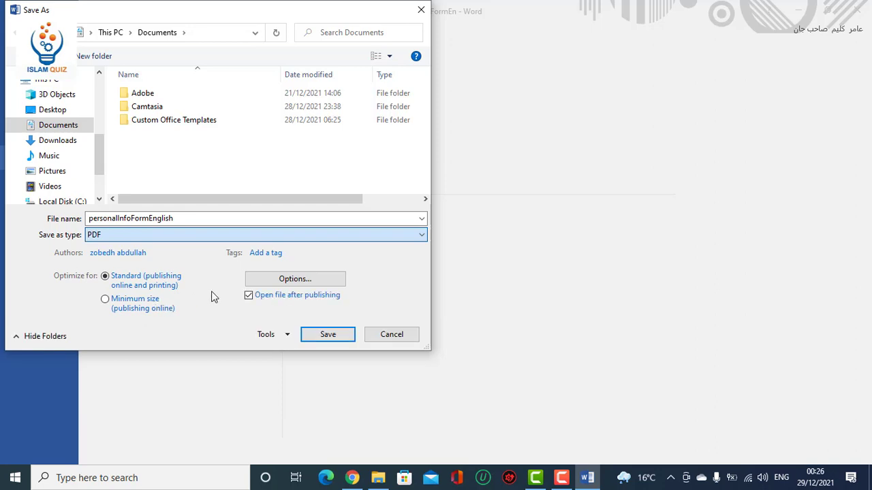
click(329, 337)
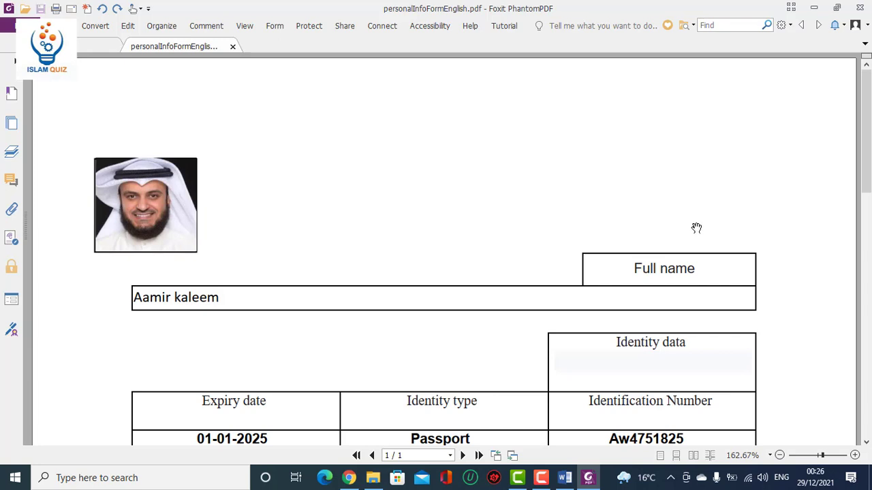
drag(867, 179, 868, 221)
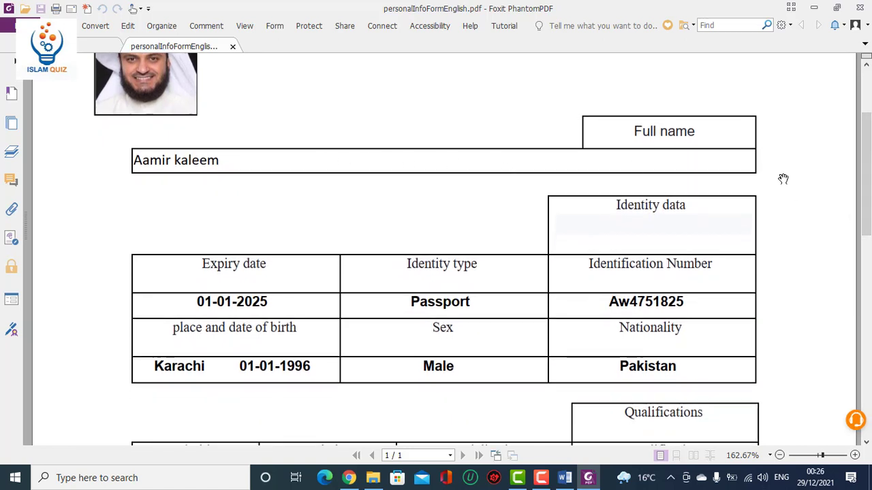
drag(867, 179, 867, 338)
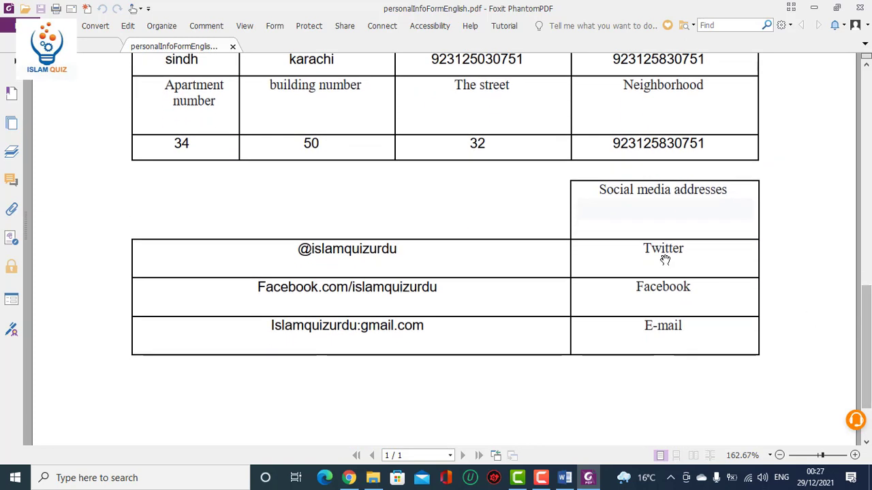